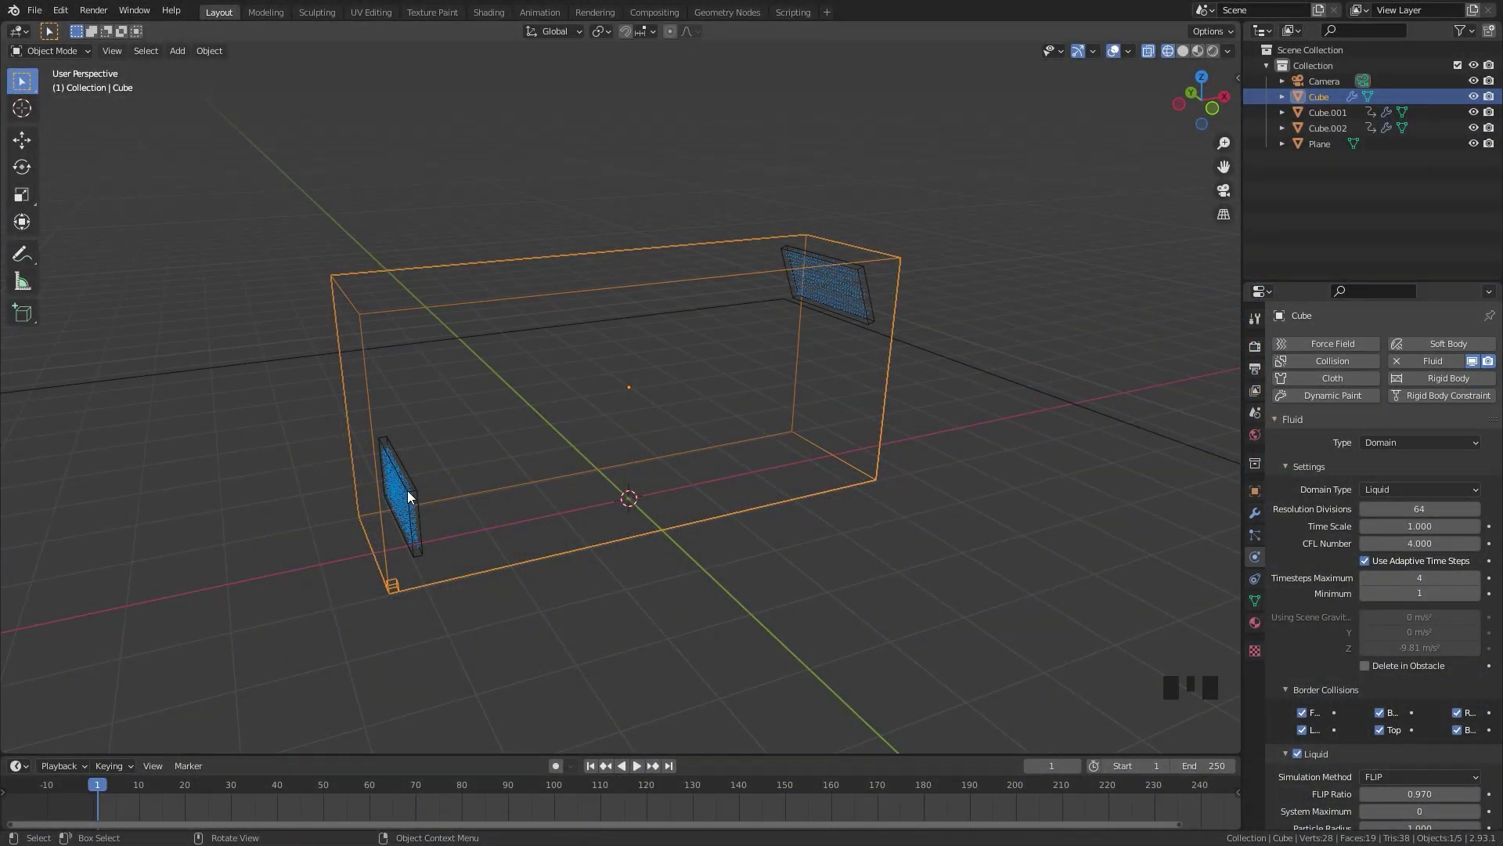
- Play the liquid simulation to frame 85 and watch both inflow streams spread across the domain floor
click(406, 490)
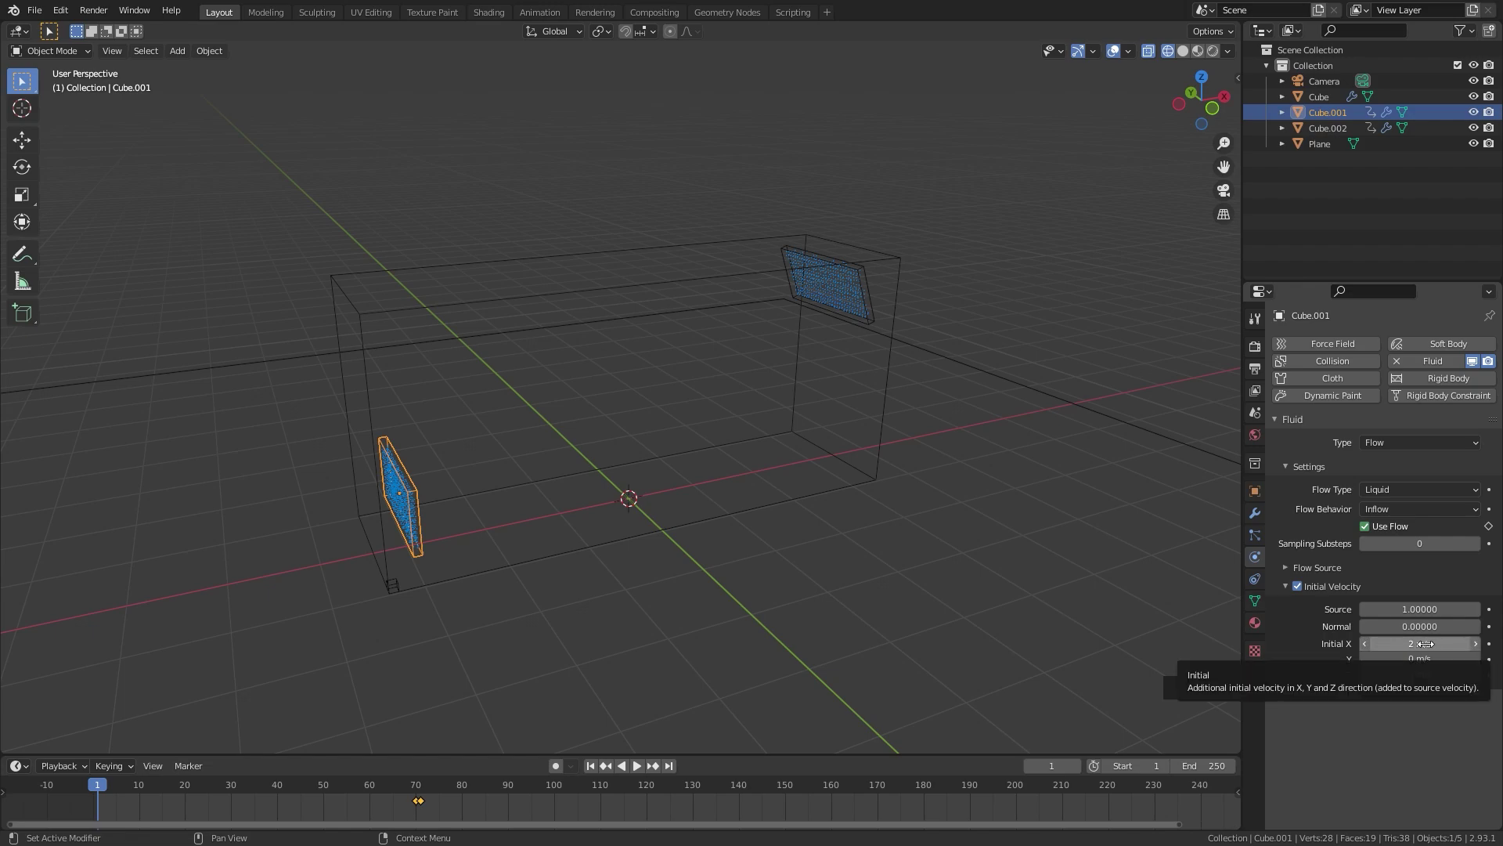
click(723, 237)
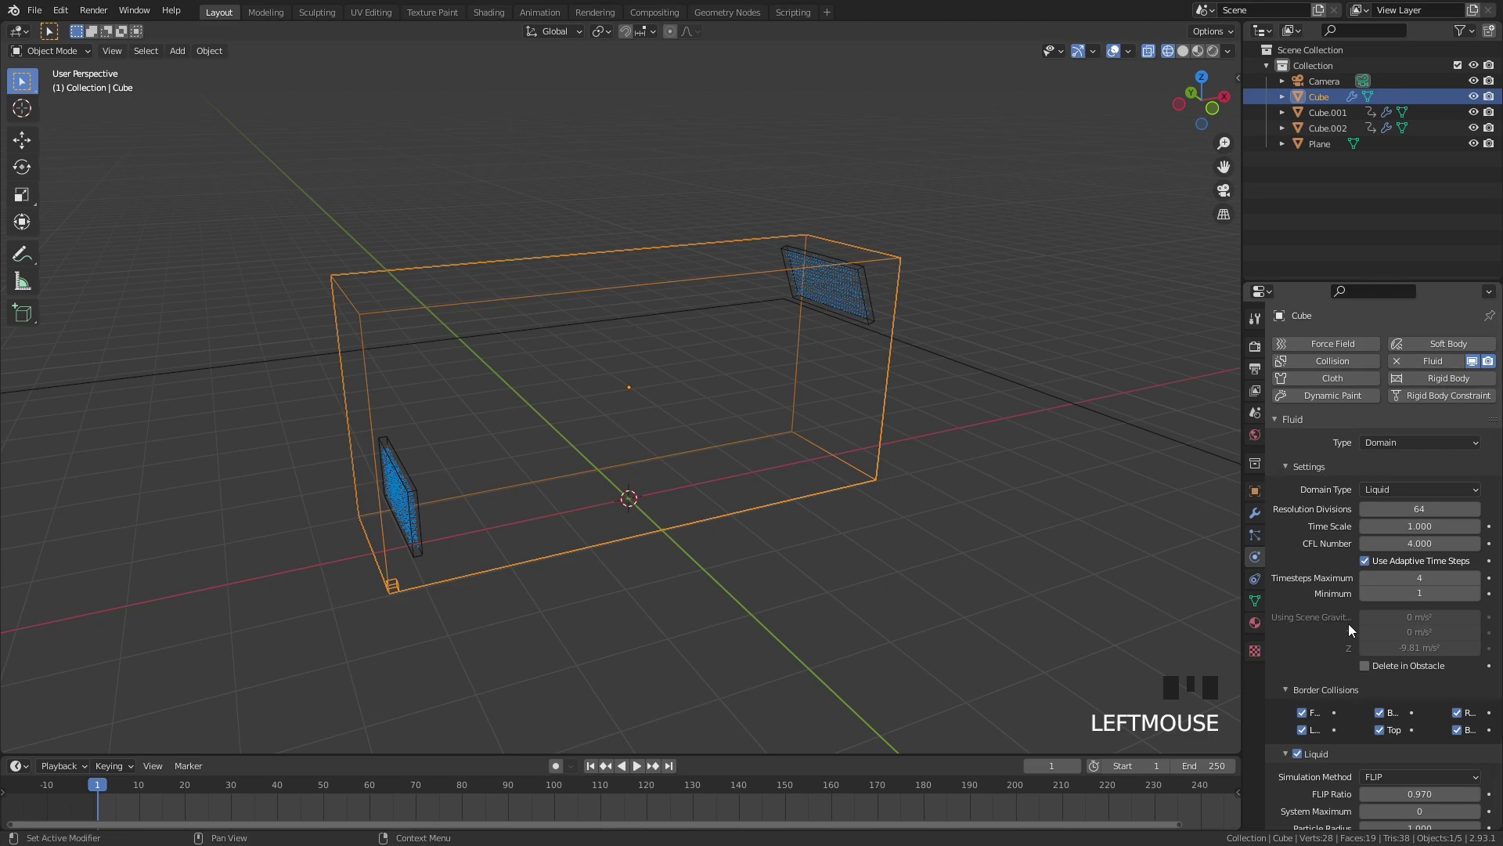
key(space)
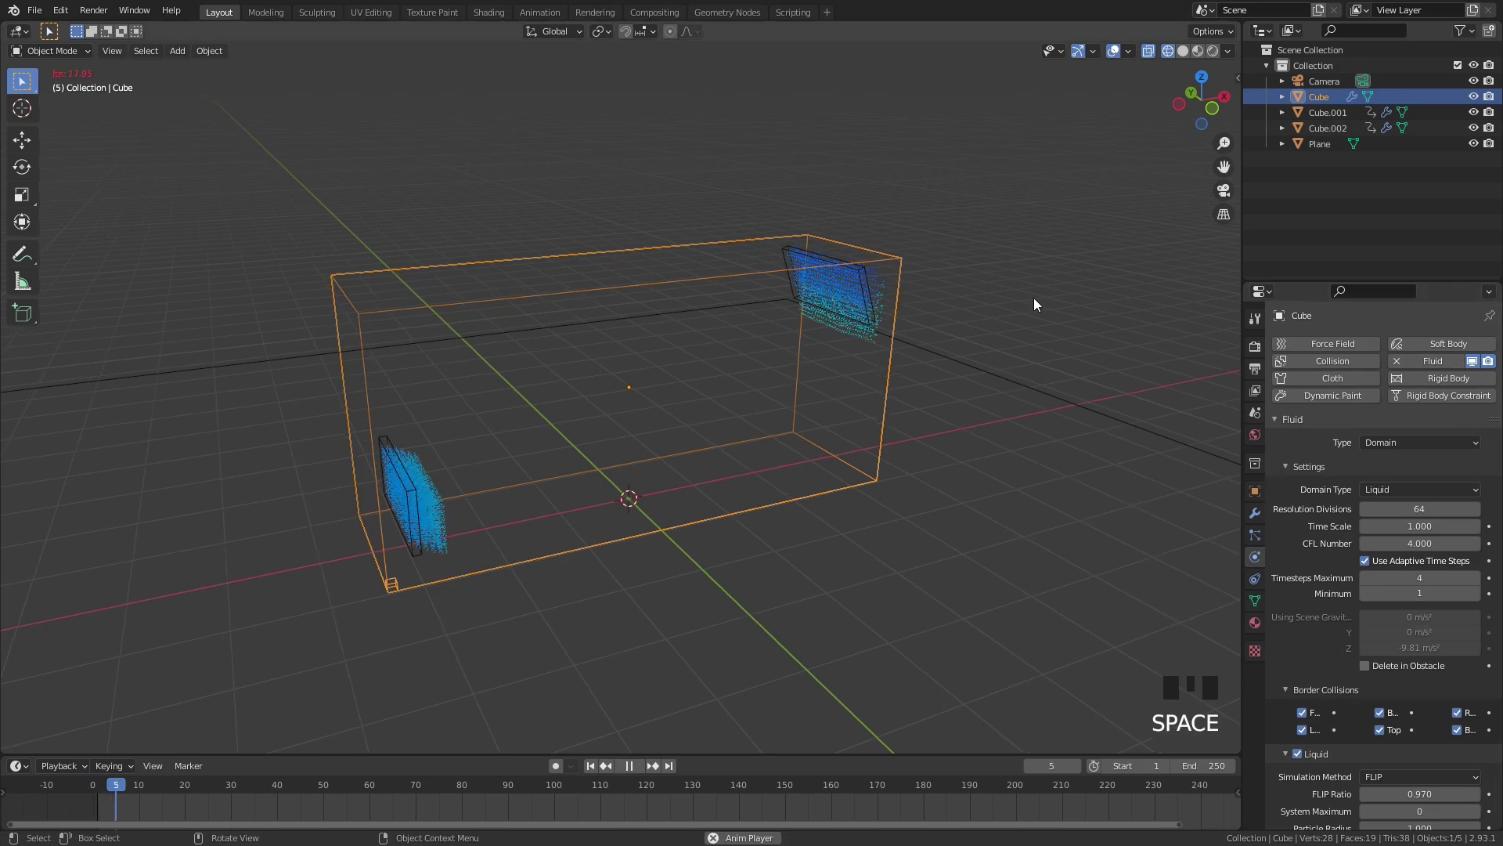
middle_drag(1024, 316, 1001, 295)
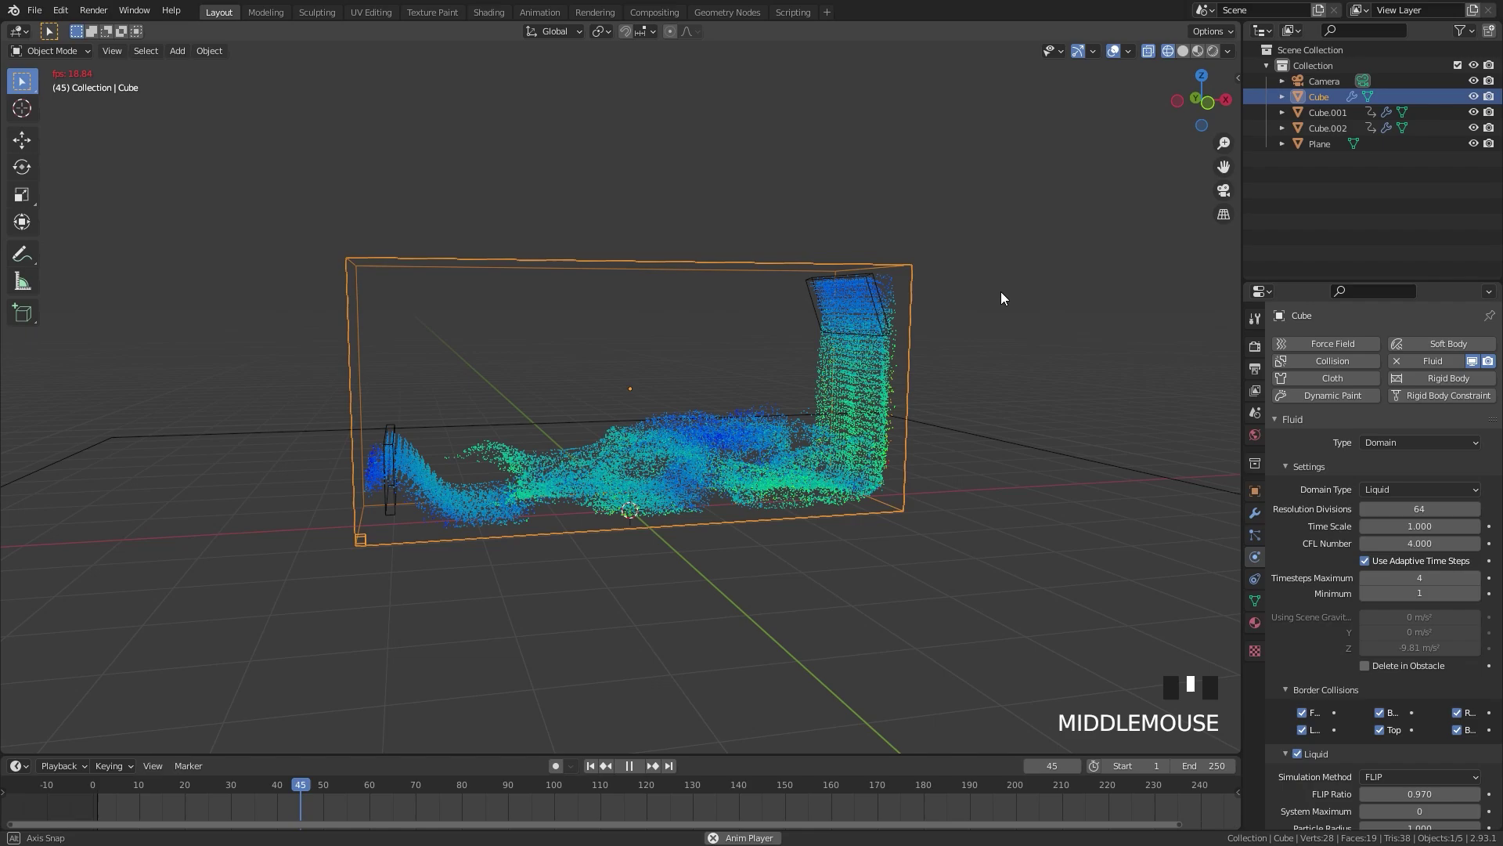
scroll(1008, 291, up, 2)
key(space)
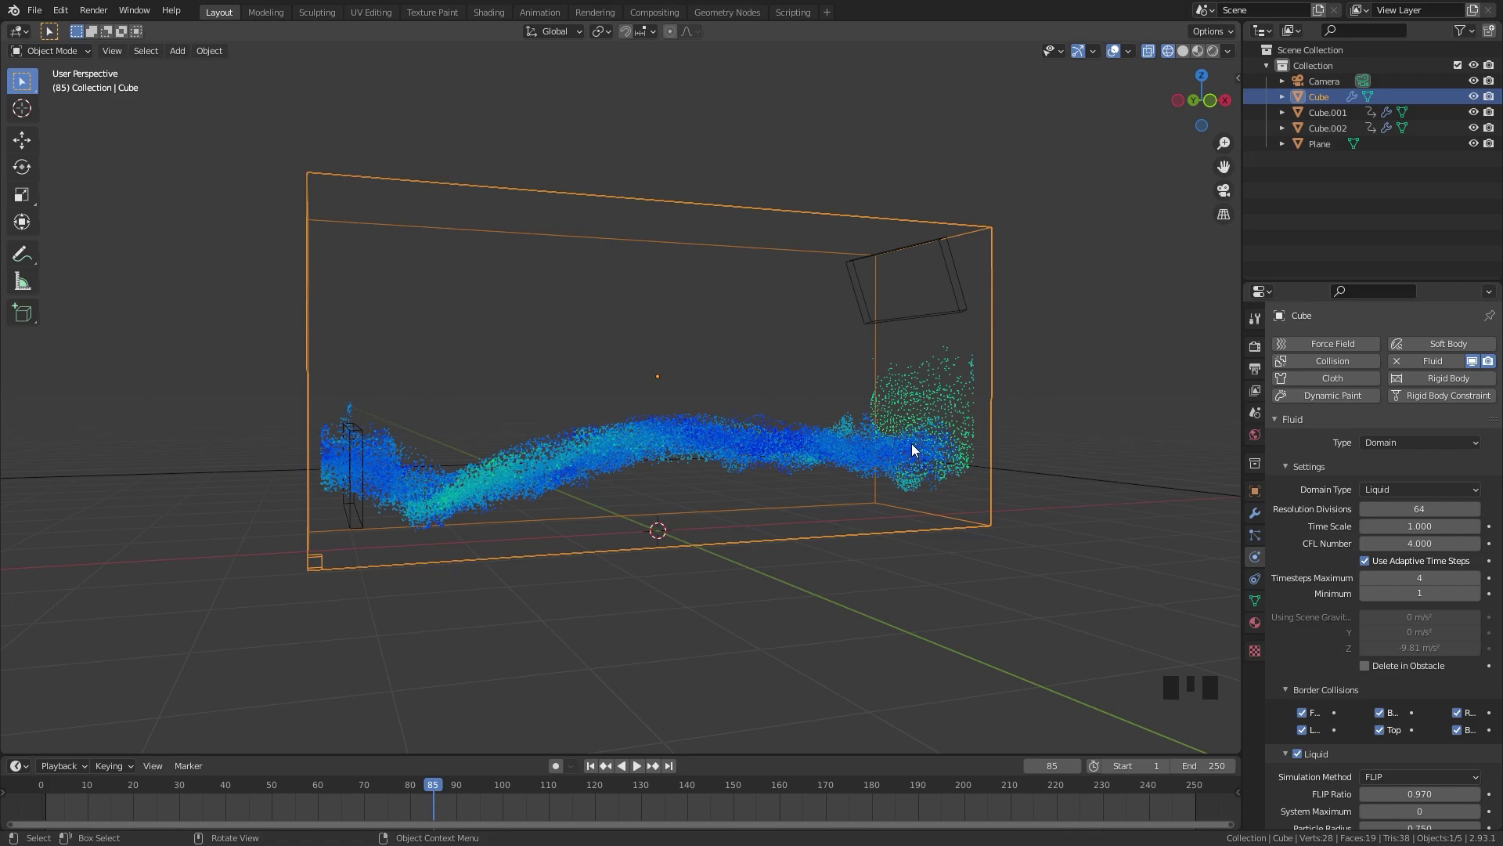
scroll(1374, 567, down, 10)
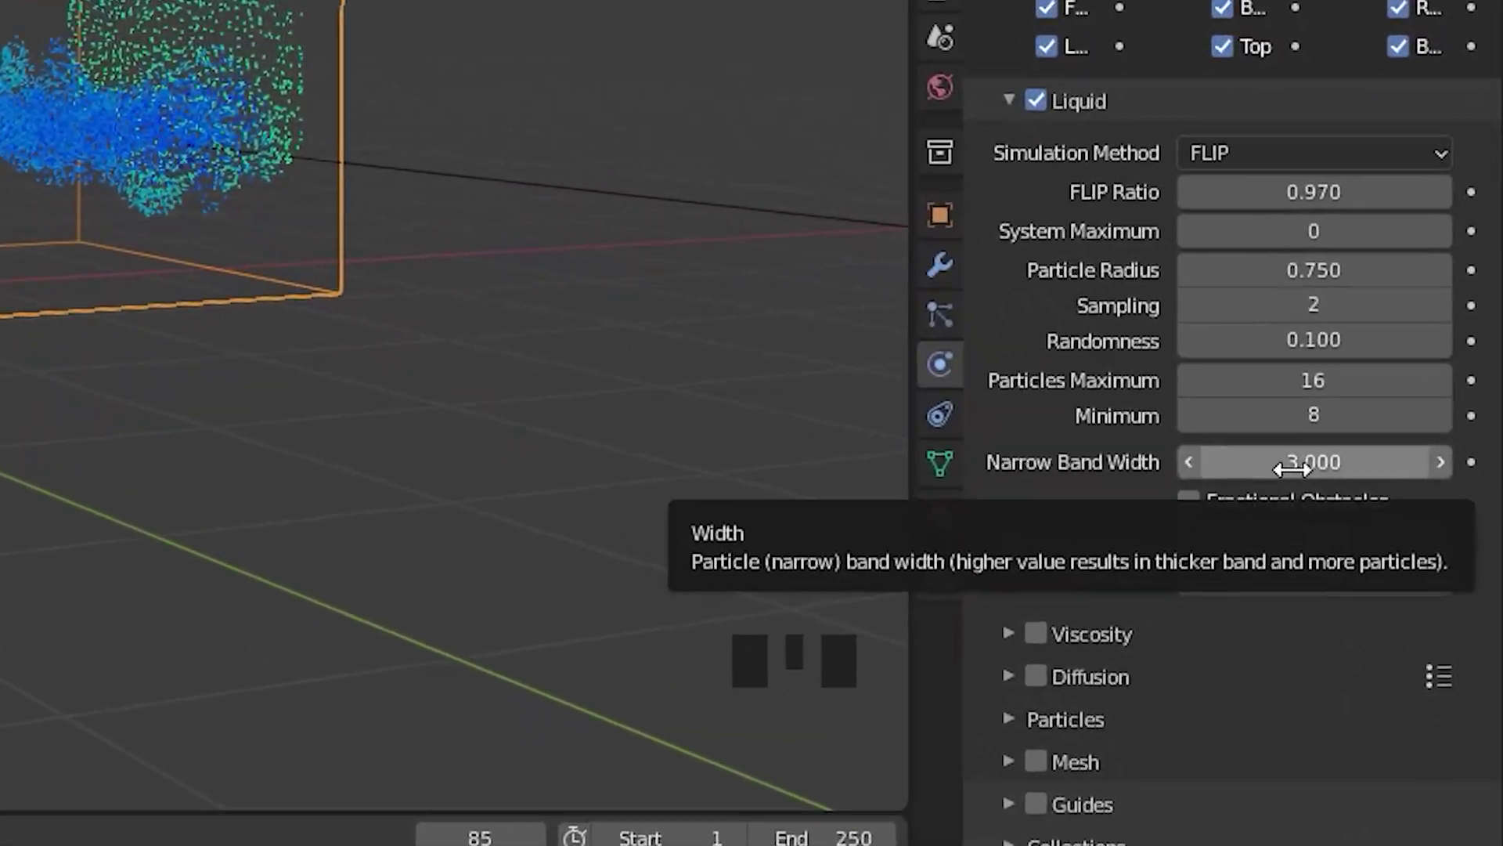
- Set the liquid domain's Narrow Band Width to 10 and Particle Radius to 0.75
click(1292, 463)
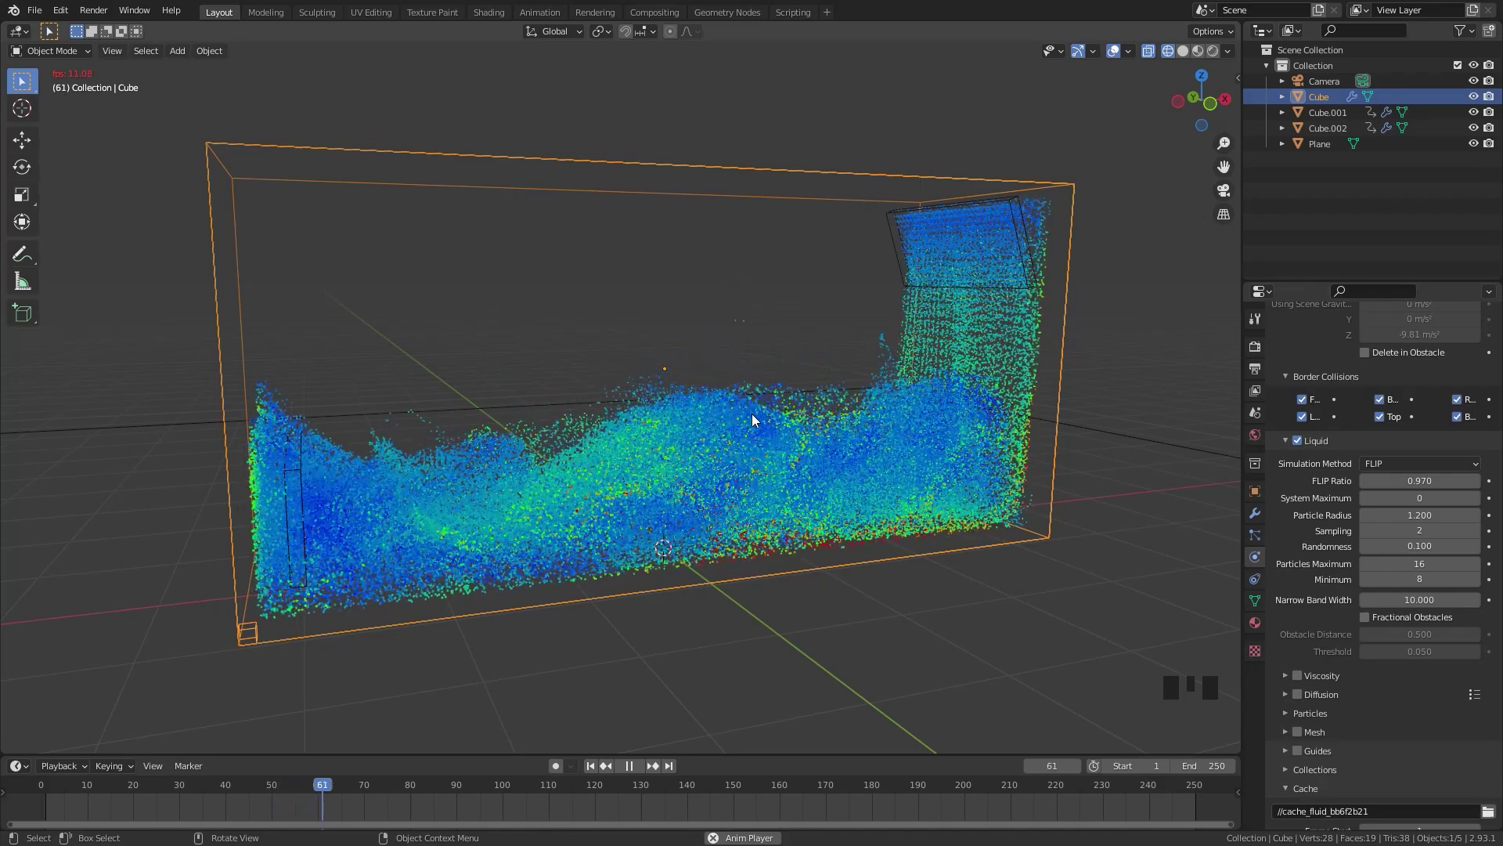
key(space)
click(1431, 515)
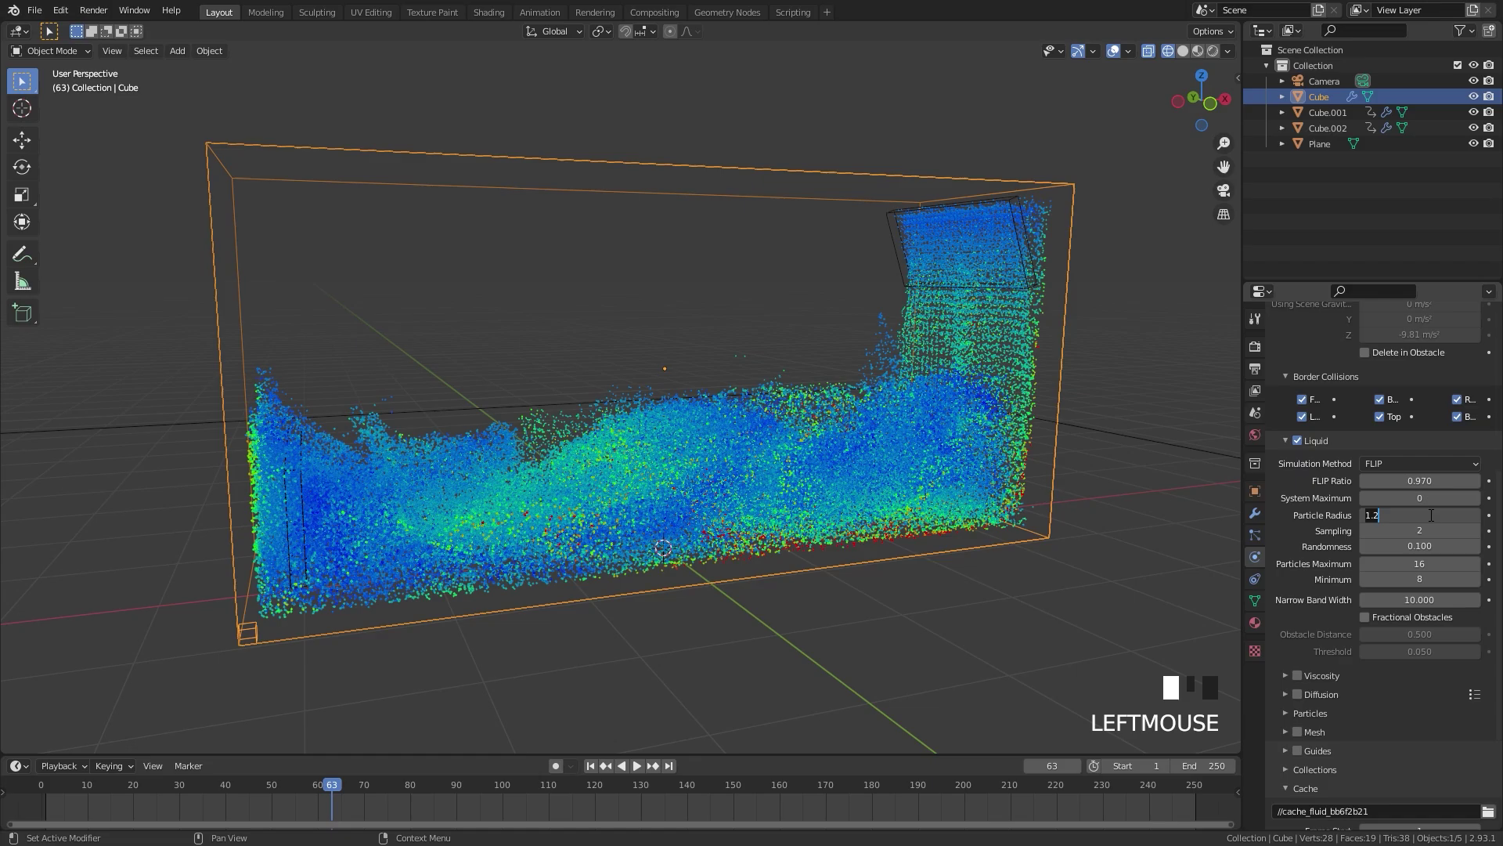
text(0.7)
key(Return)
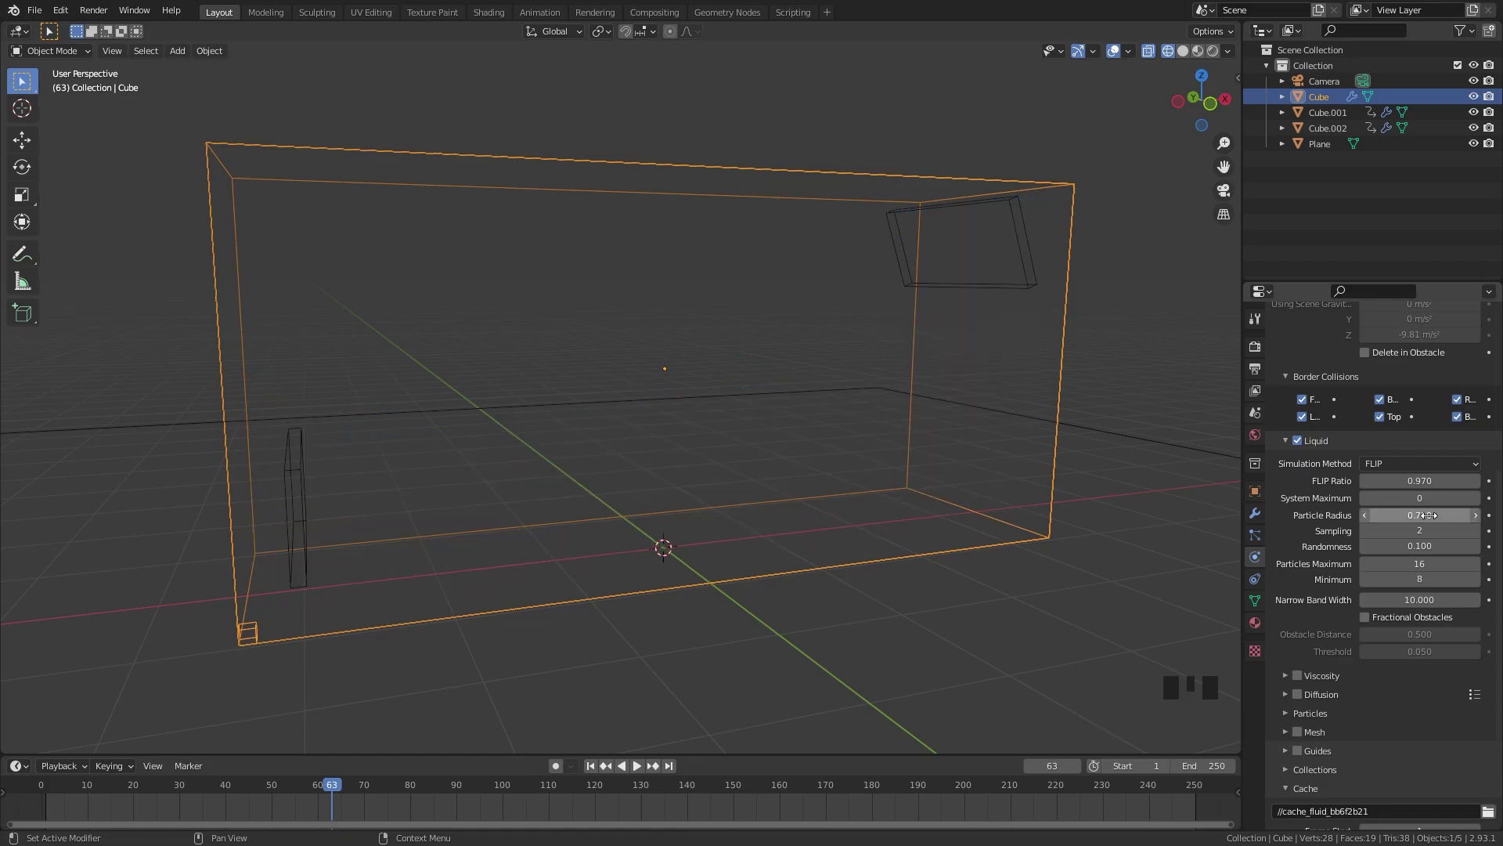
- Replay the simulation with the new settings and switch the domain cache type to Modular
key(space)
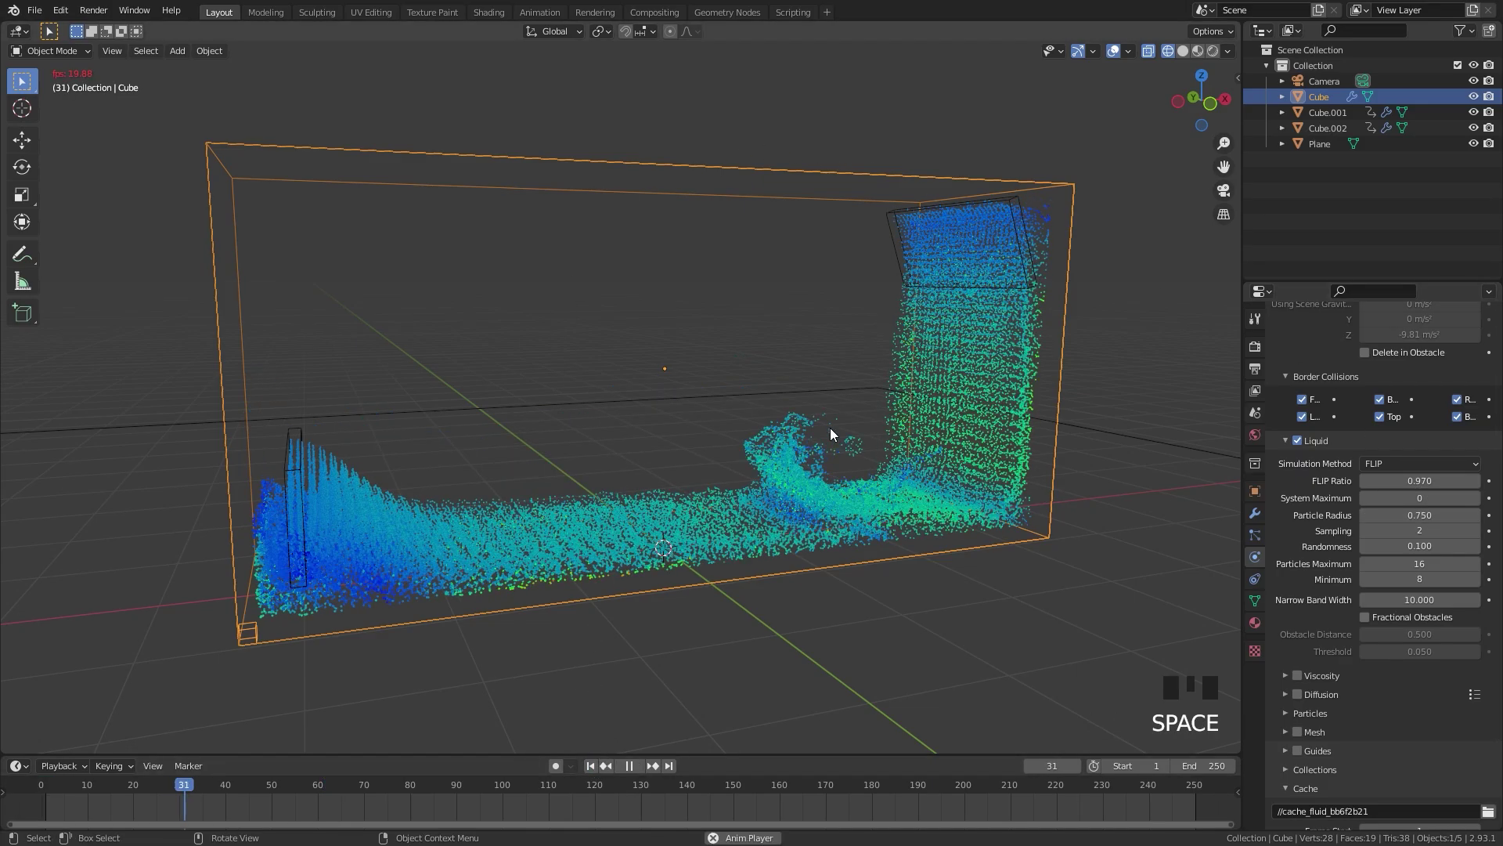
scroll(1364, 583, down, 7)
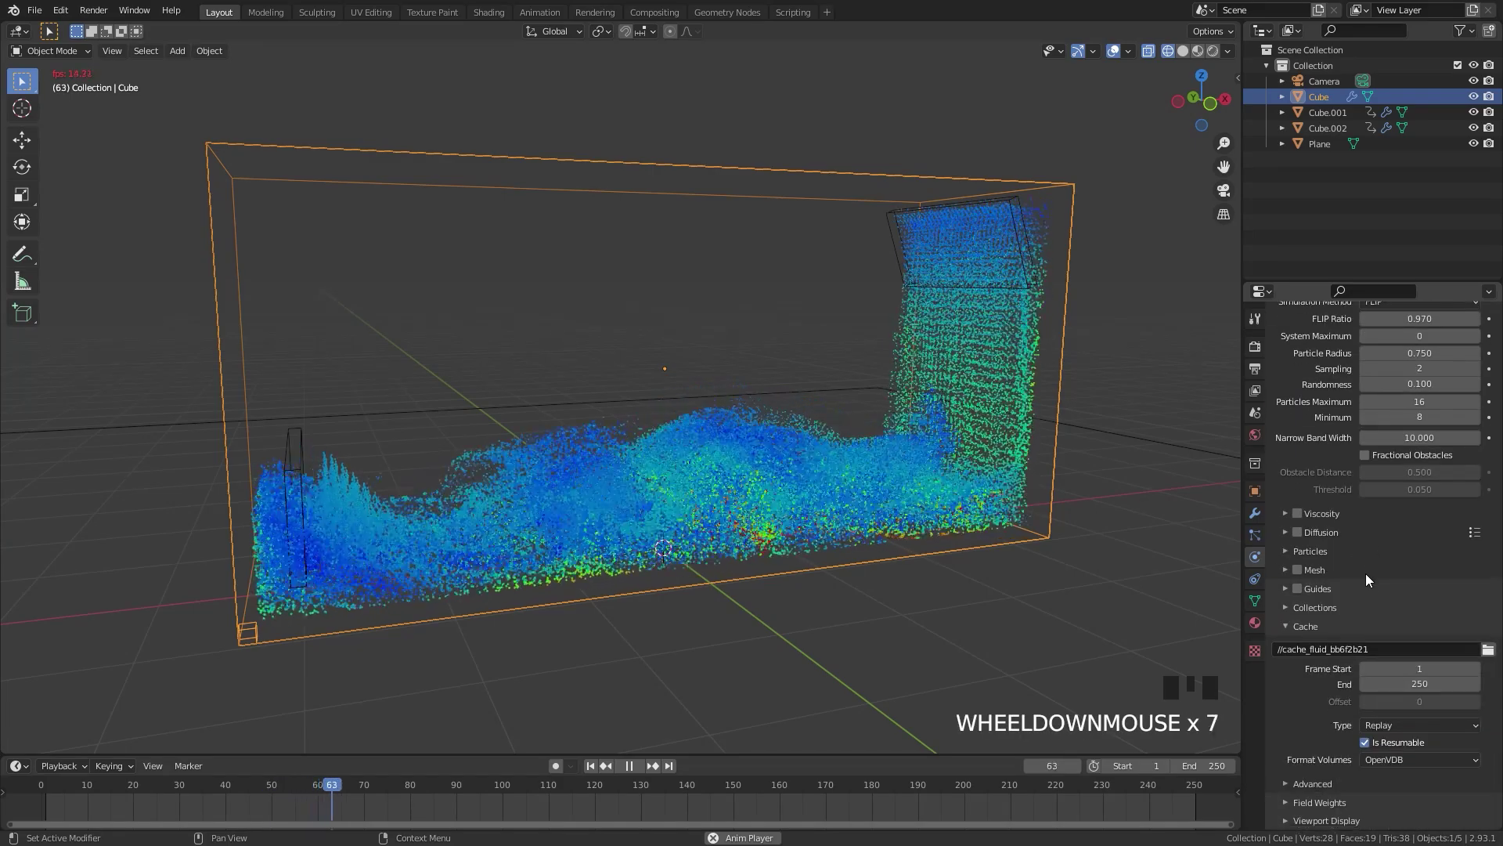
scroll(1360, 569, down, 2)
key(space)
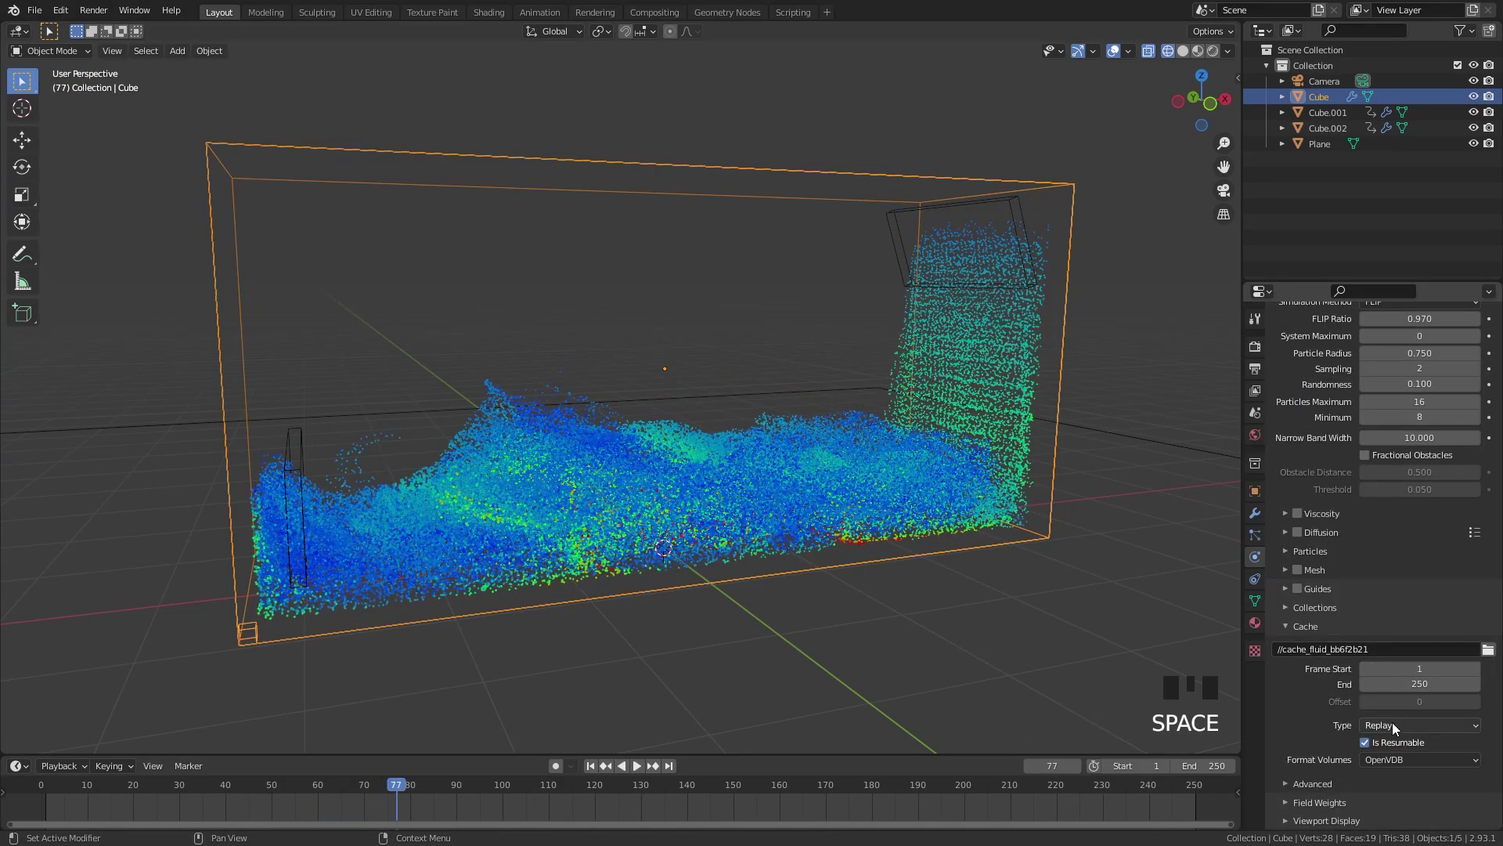
click(1392, 724)
click(1386, 761)
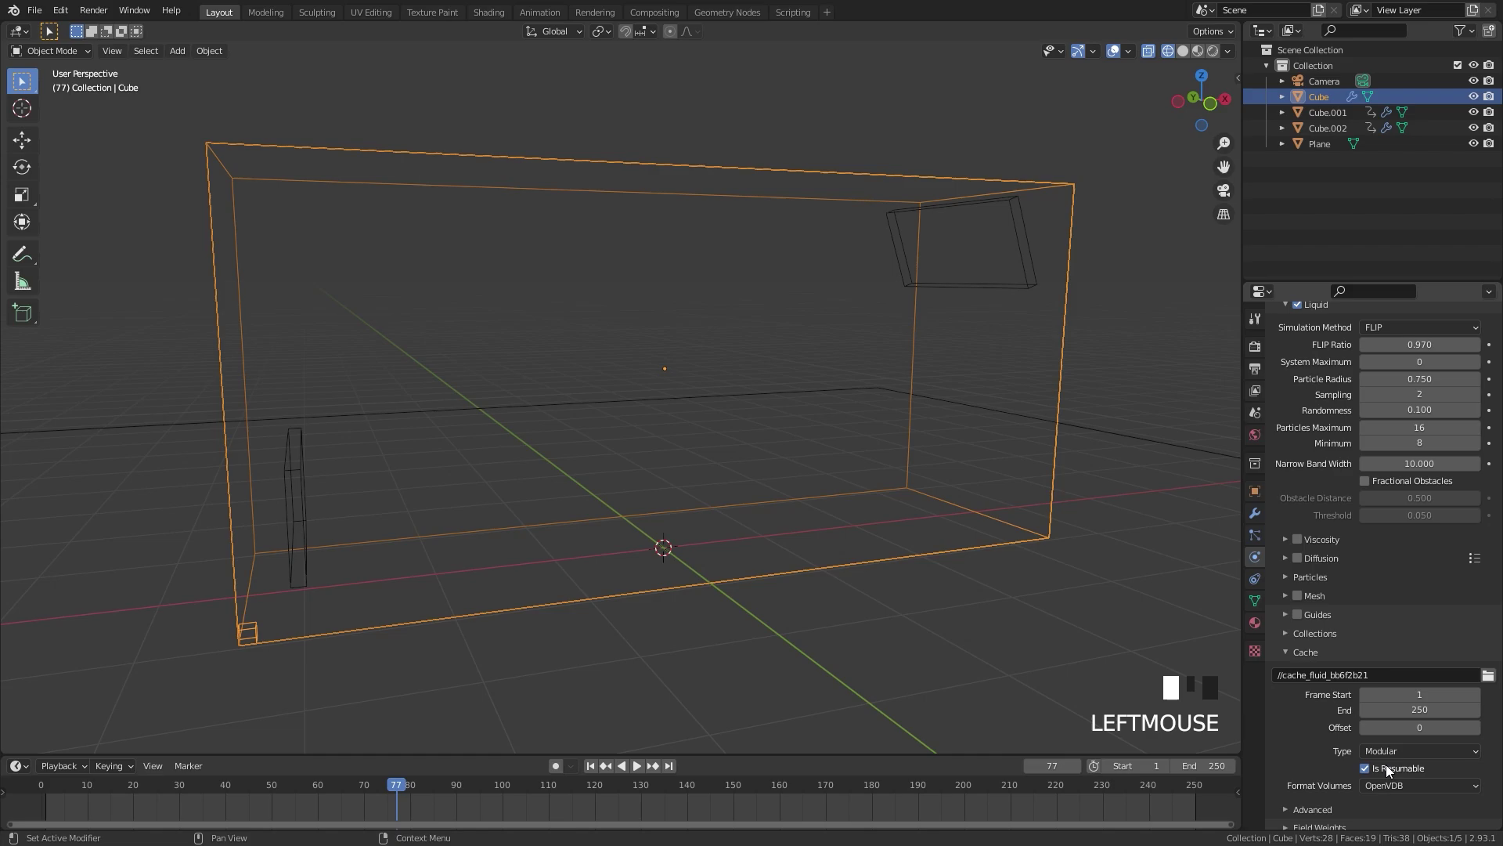
- Bake the liquid simulation data
scroll(1385, 509, up, 9)
scroll(1386, 481, up, 4)
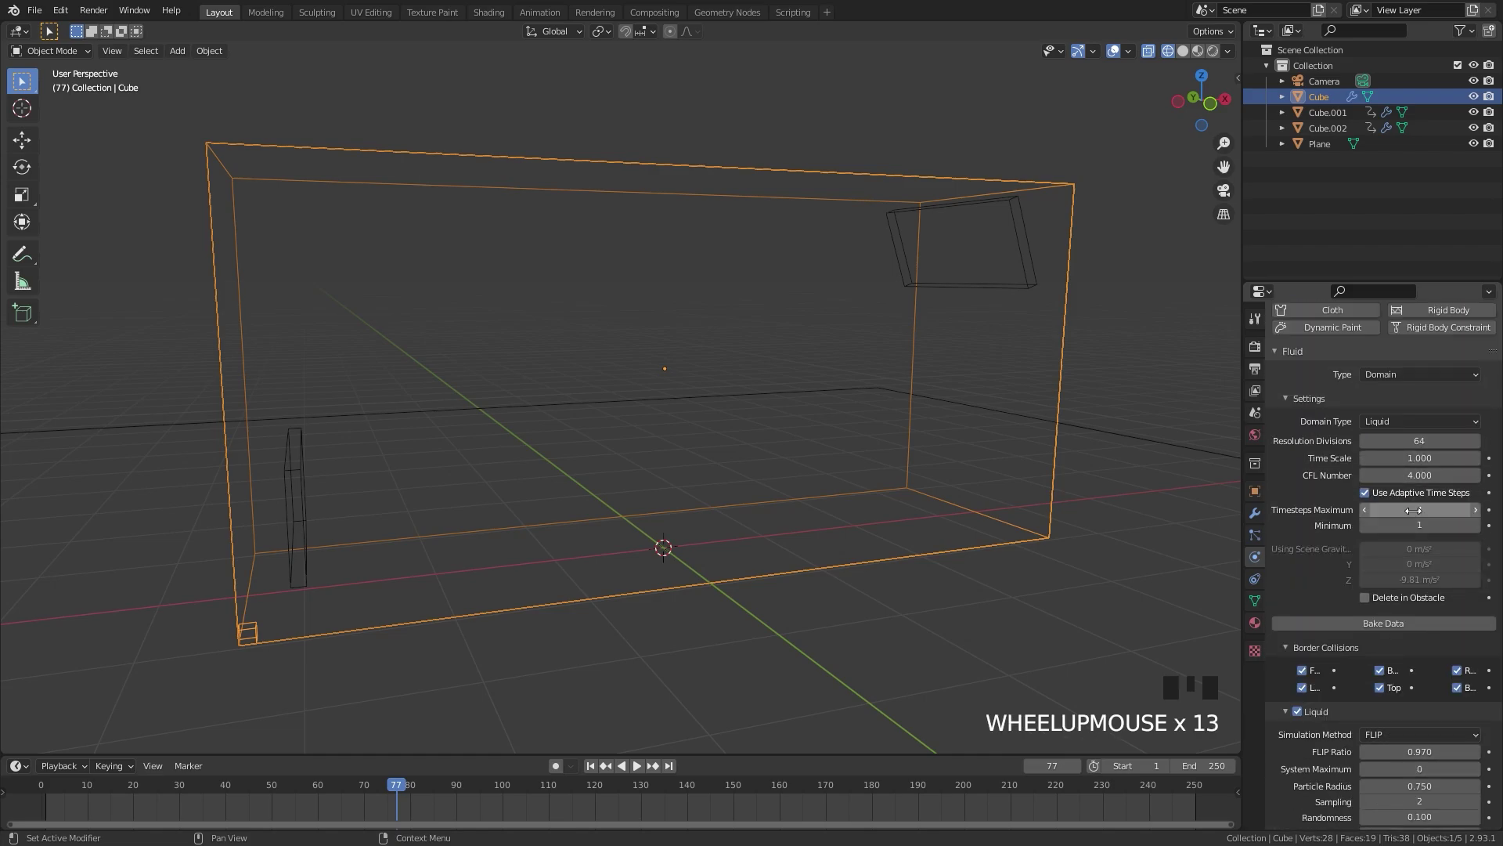
click(1378, 621)
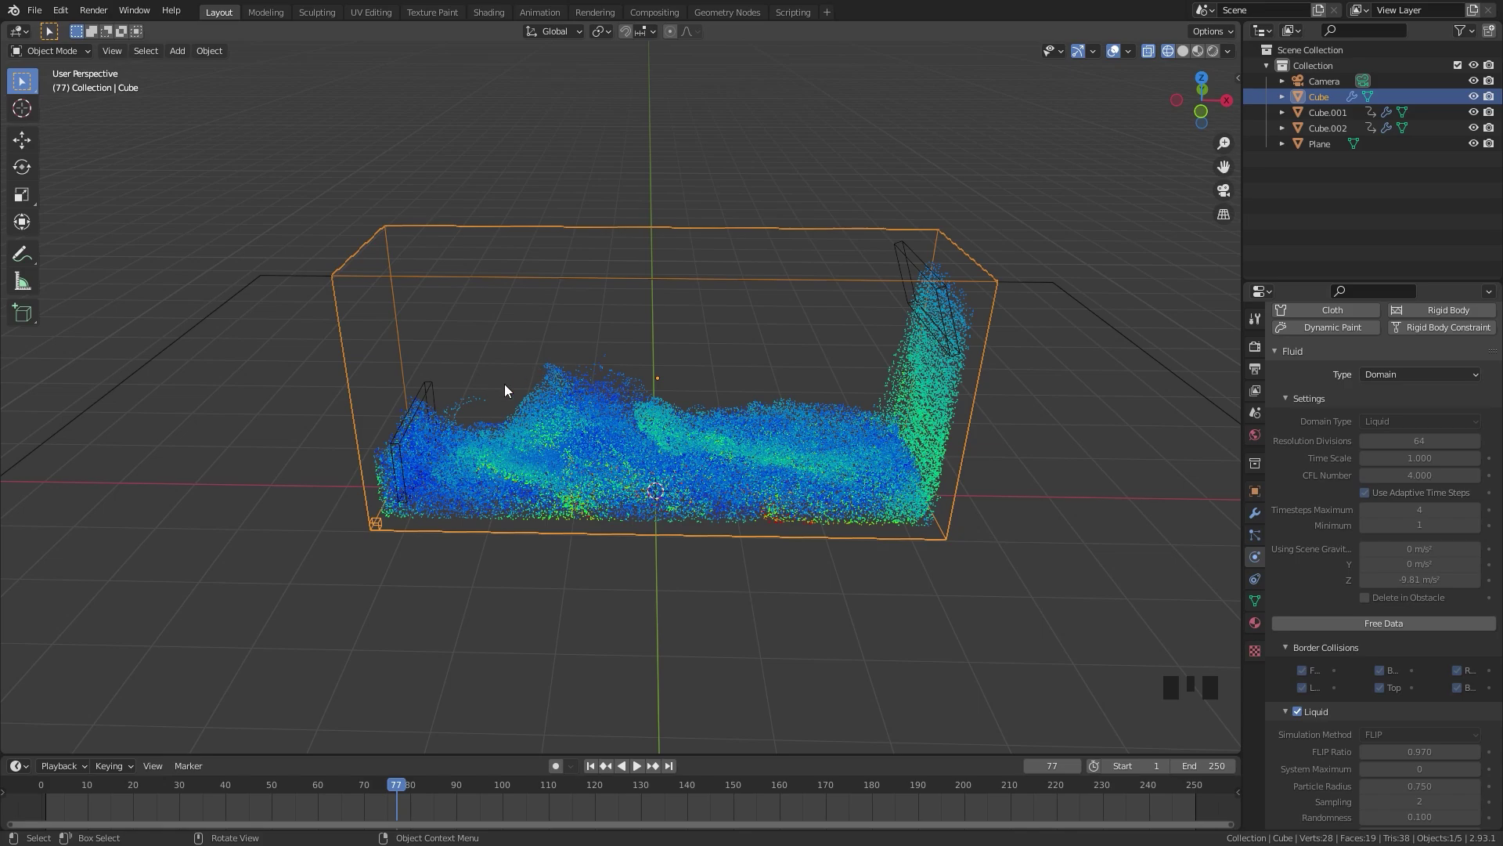
- Add a 1 m icosphere and move it left of the tank, outside the liquid domain
key(shift+a)
mouse_move(672, 444)
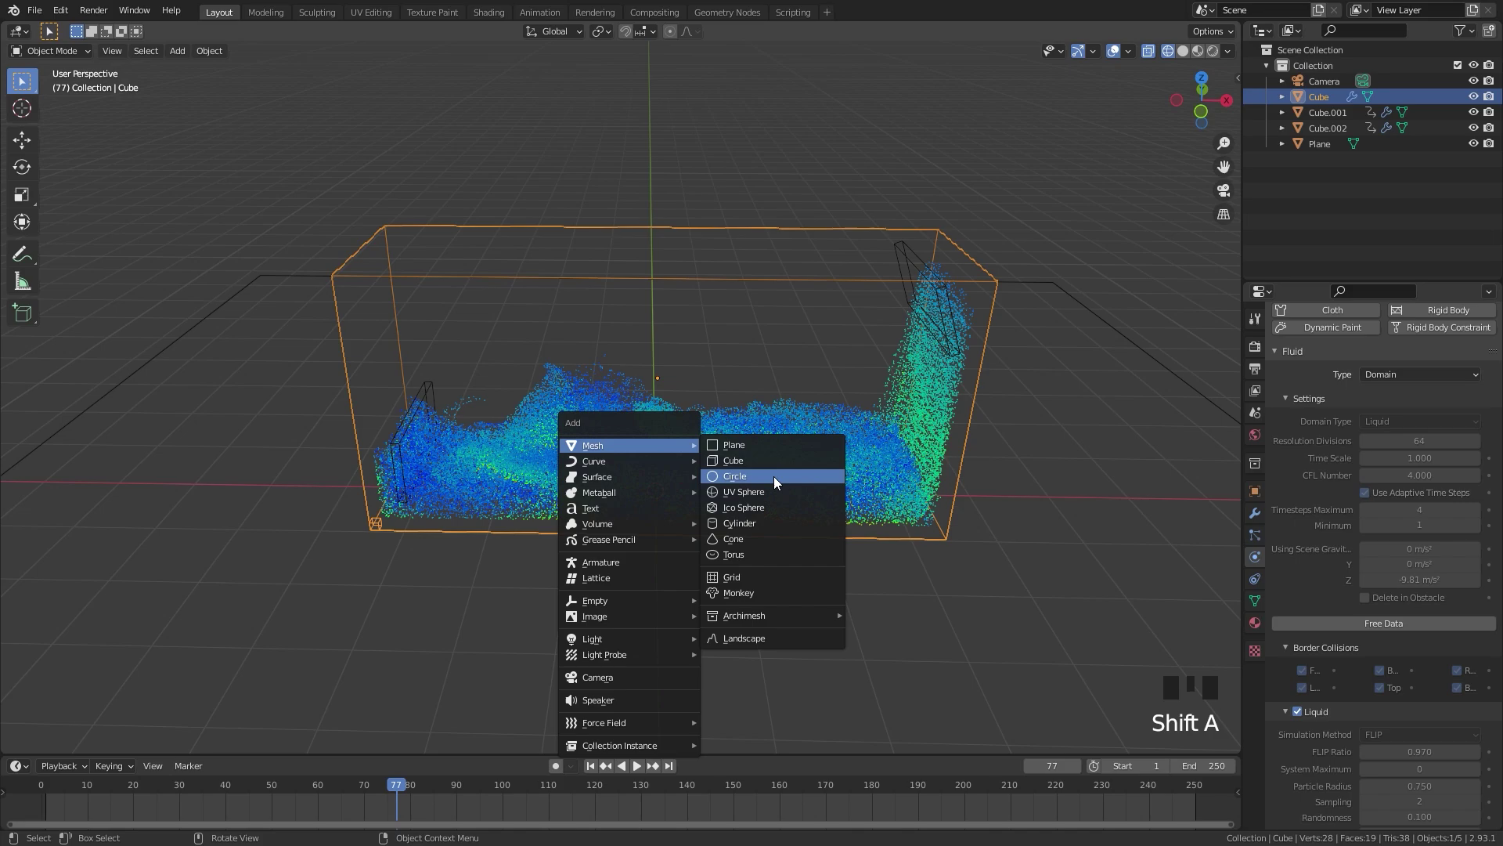
click(744, 507)
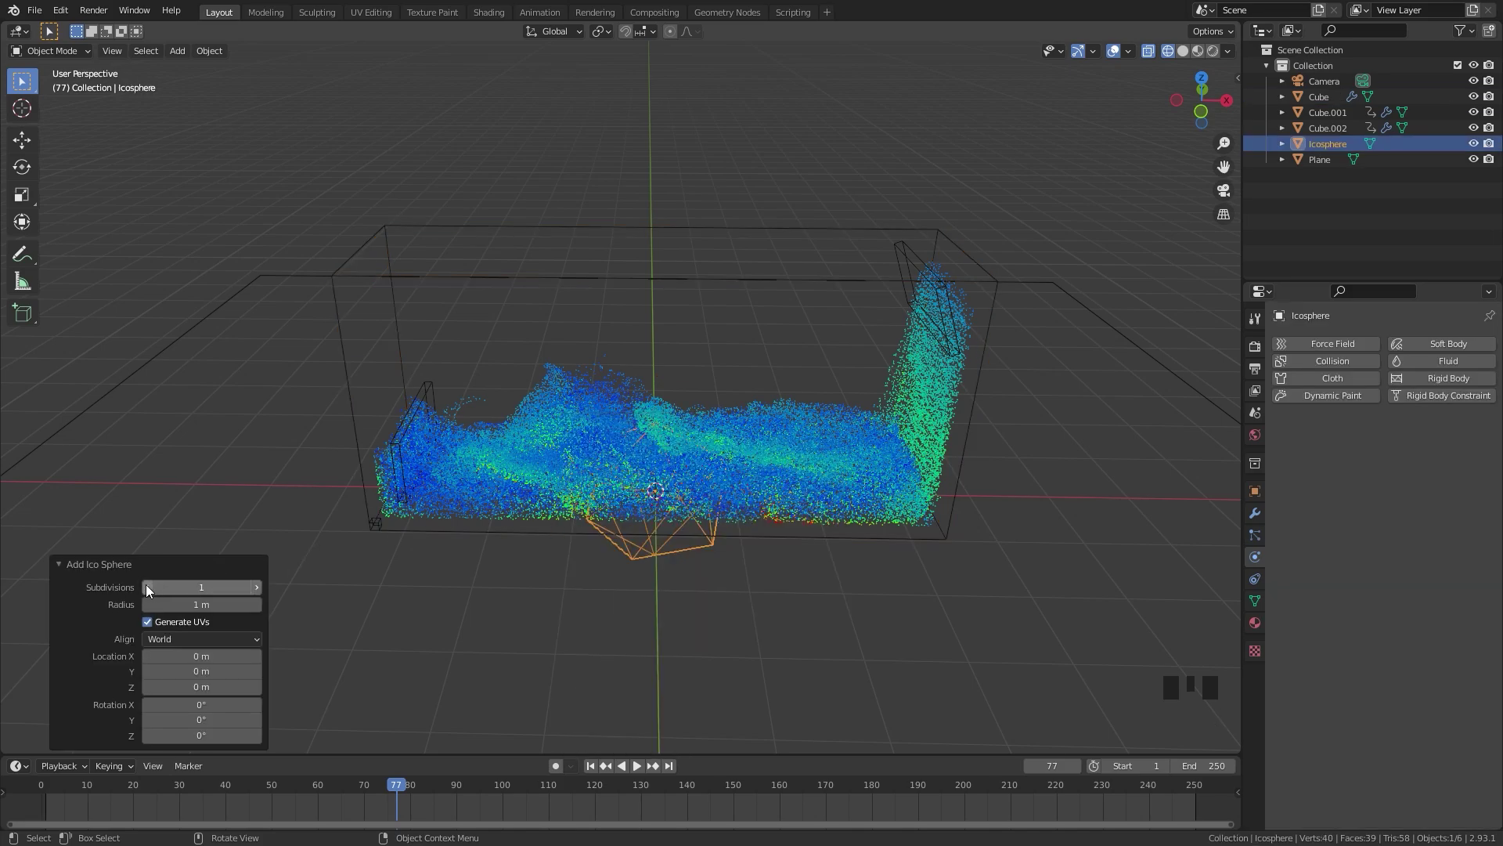
click(72, 568)
key(g)
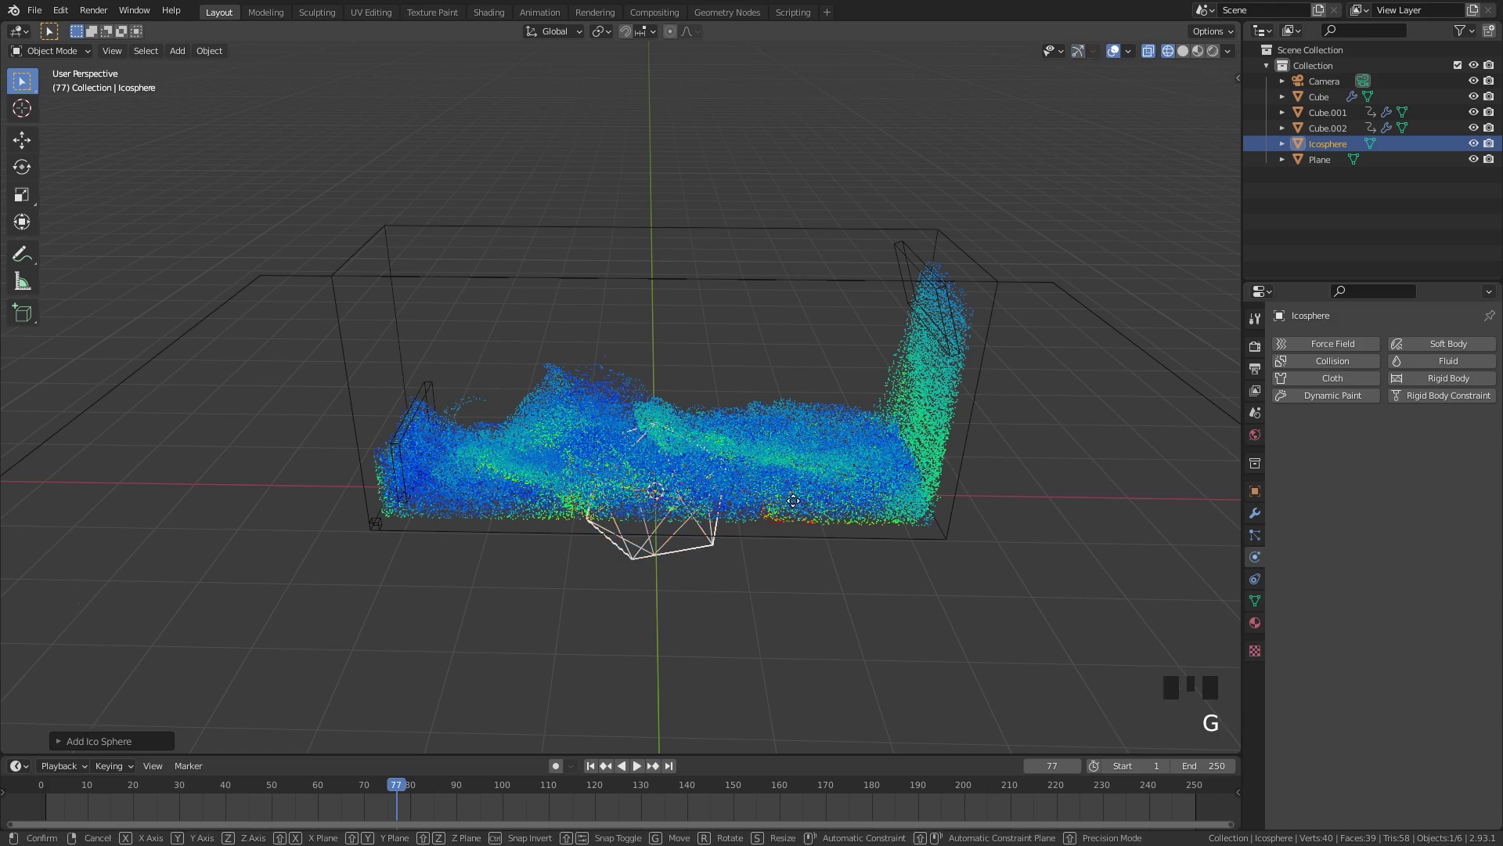
click(211, 481)
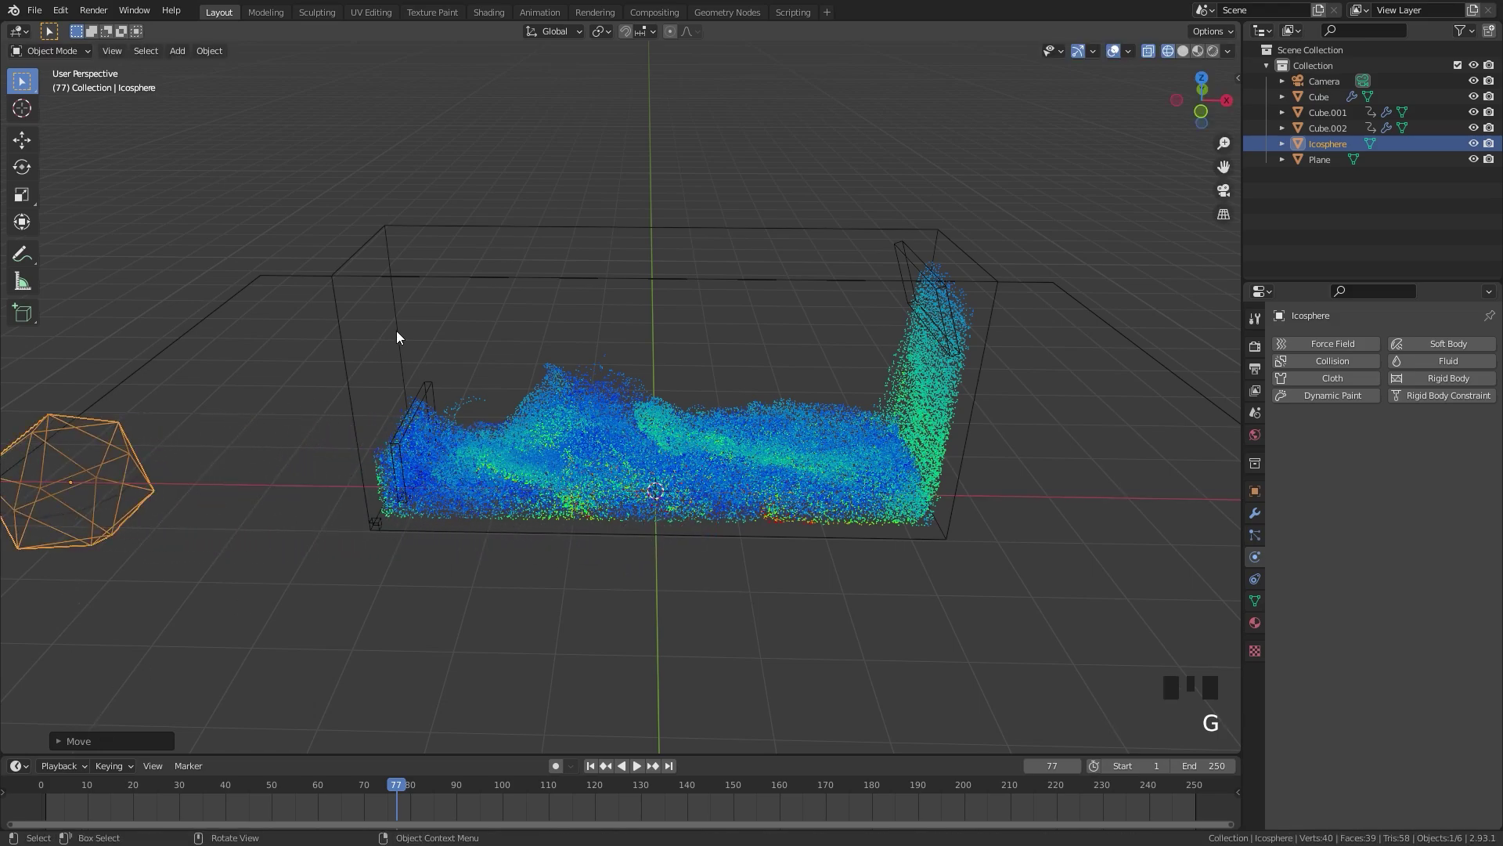
click(614, 224)
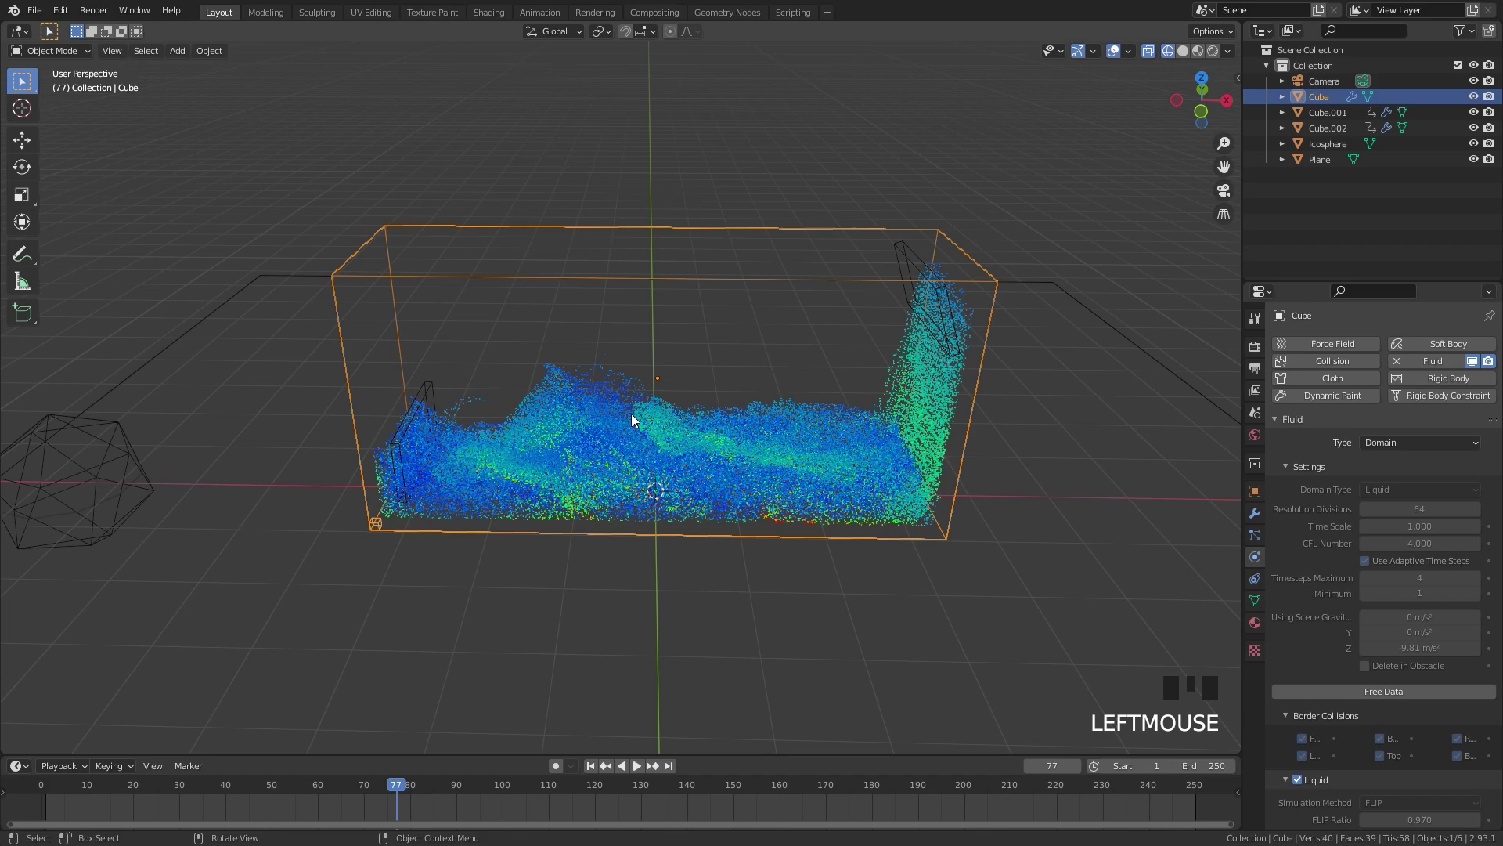
- Make the liquid particles render as instances of the Icosphere object
click(1255, 535)
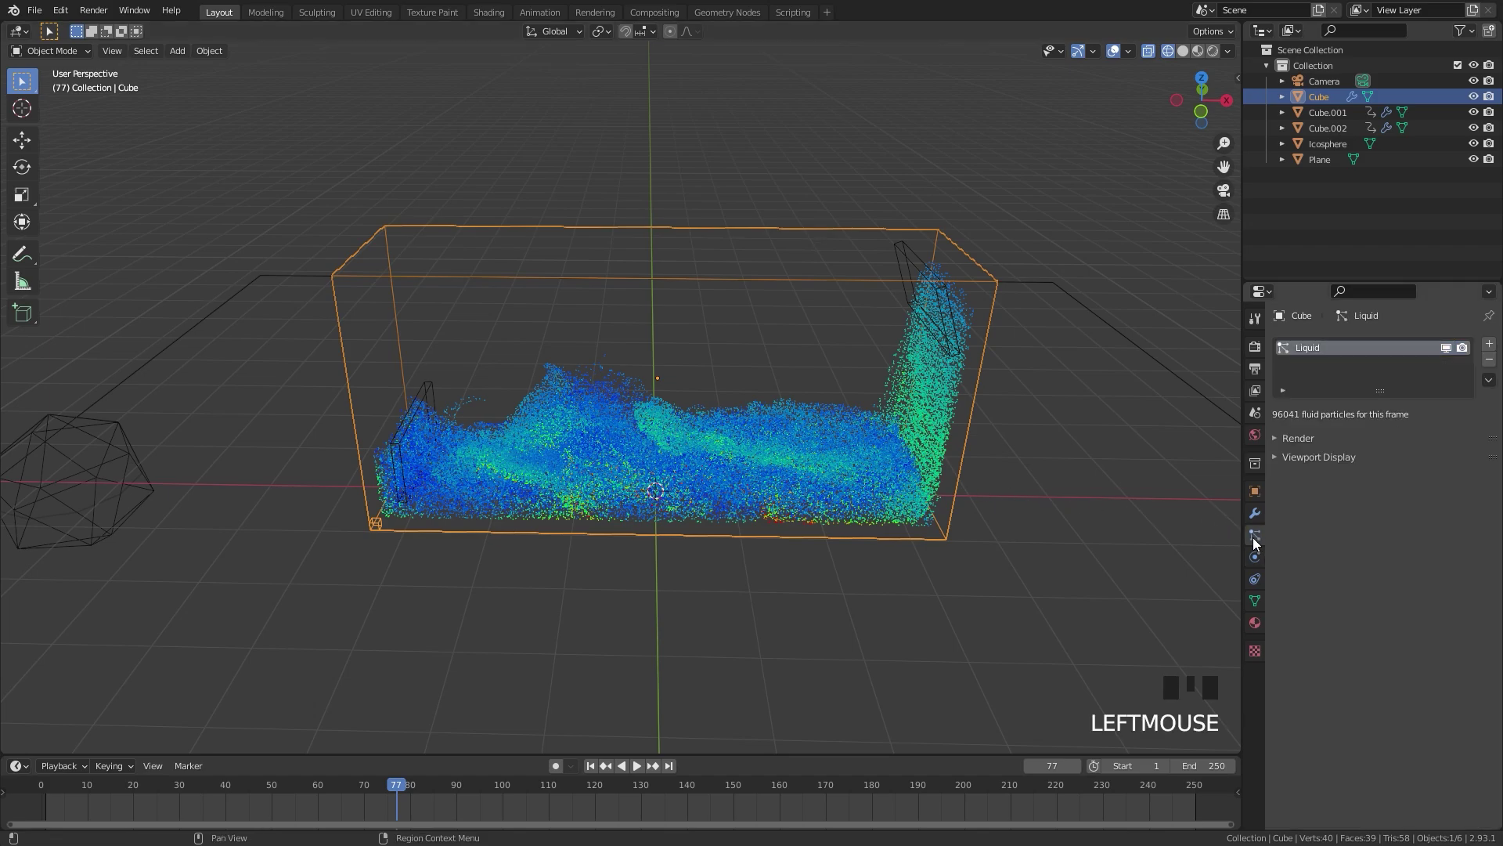
click(1296, 438)
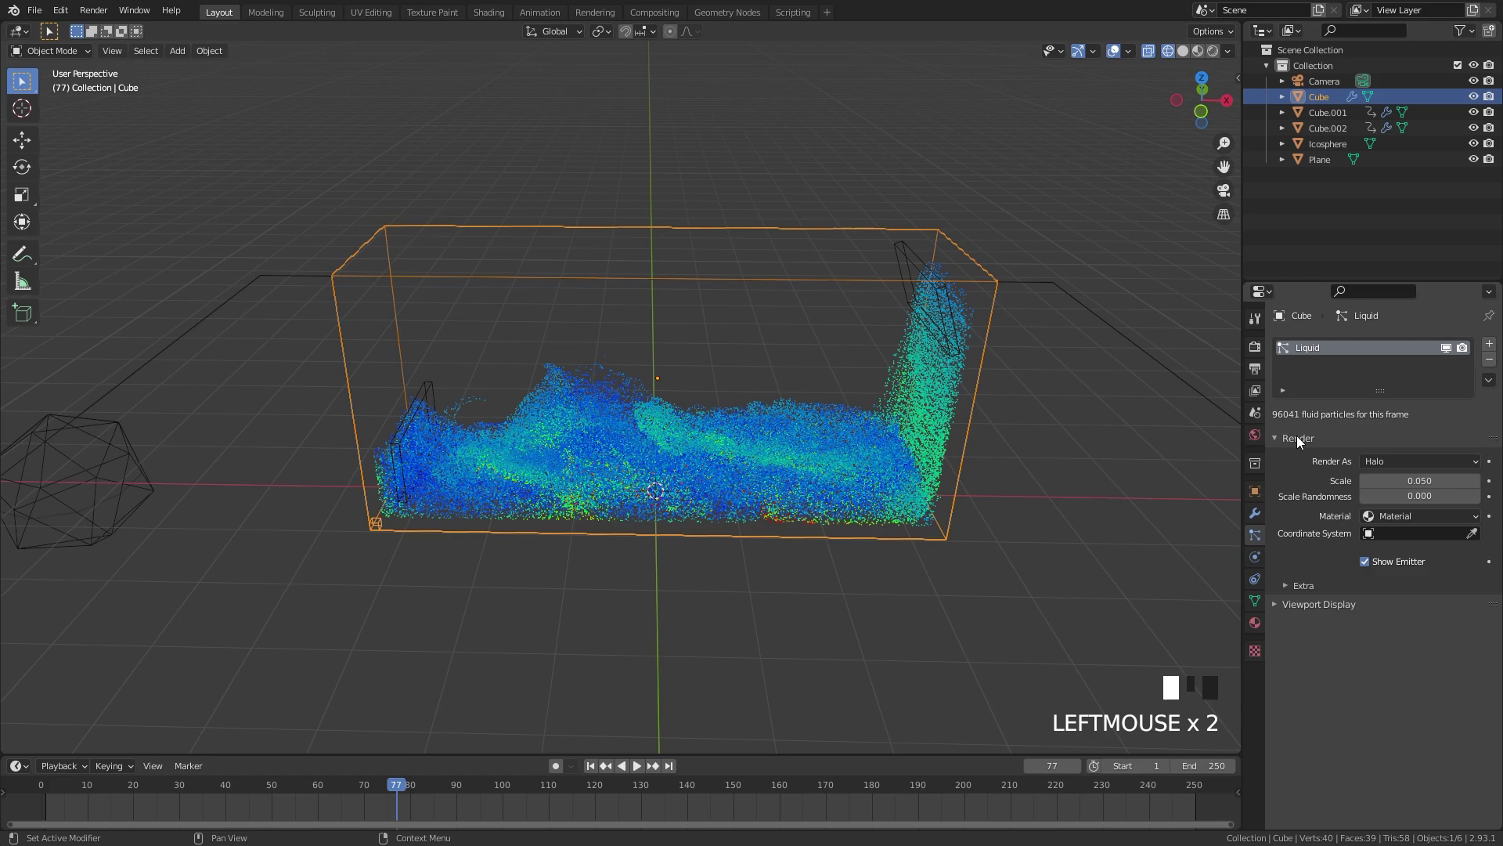
click(1305, 606)
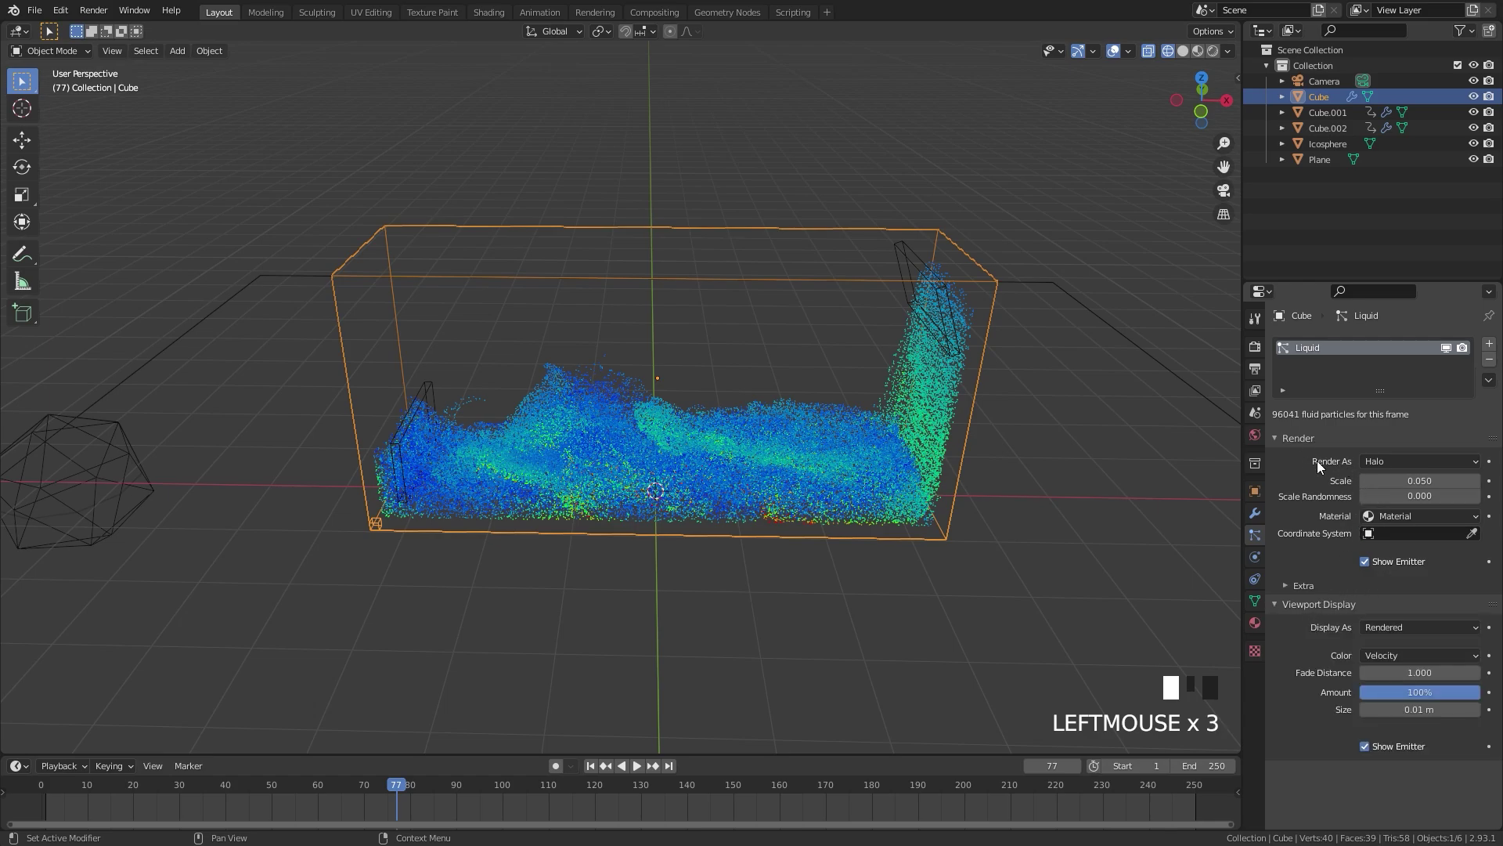
click(1397, 460)
click(1395, 547)
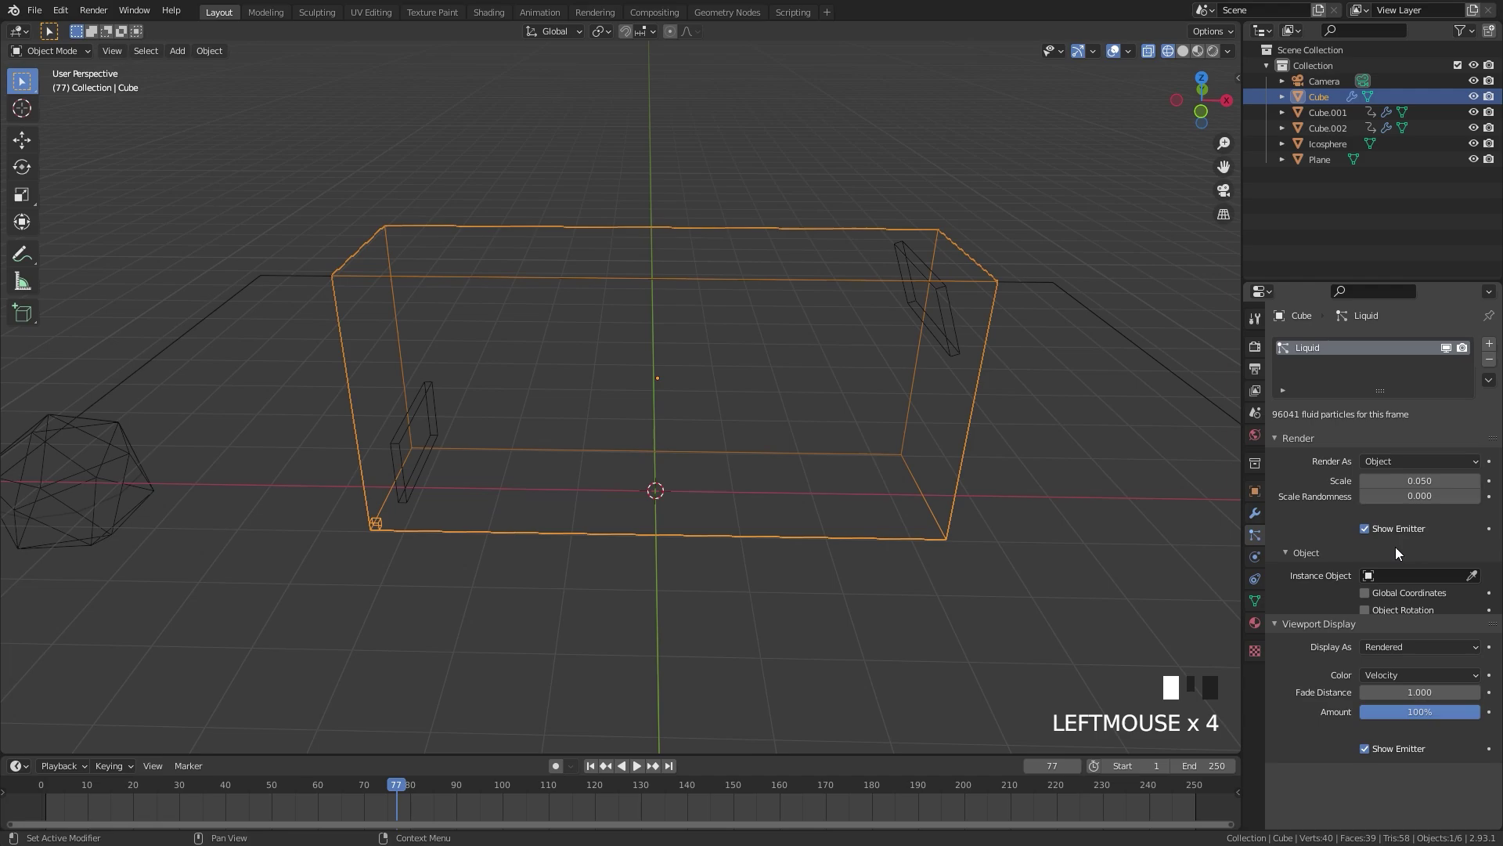
click(1417, 575)
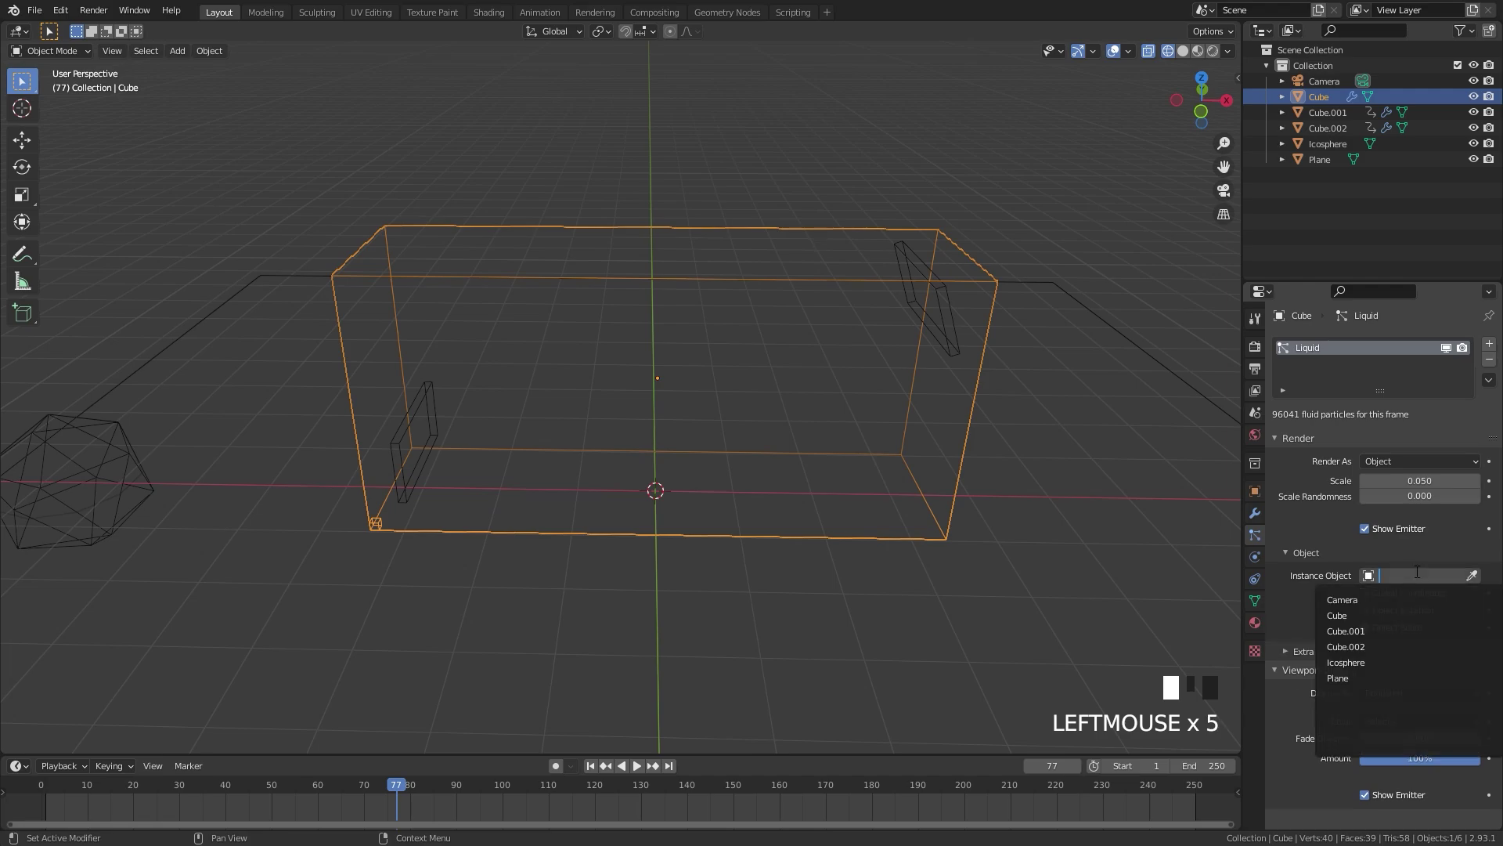
click(1350, 663)
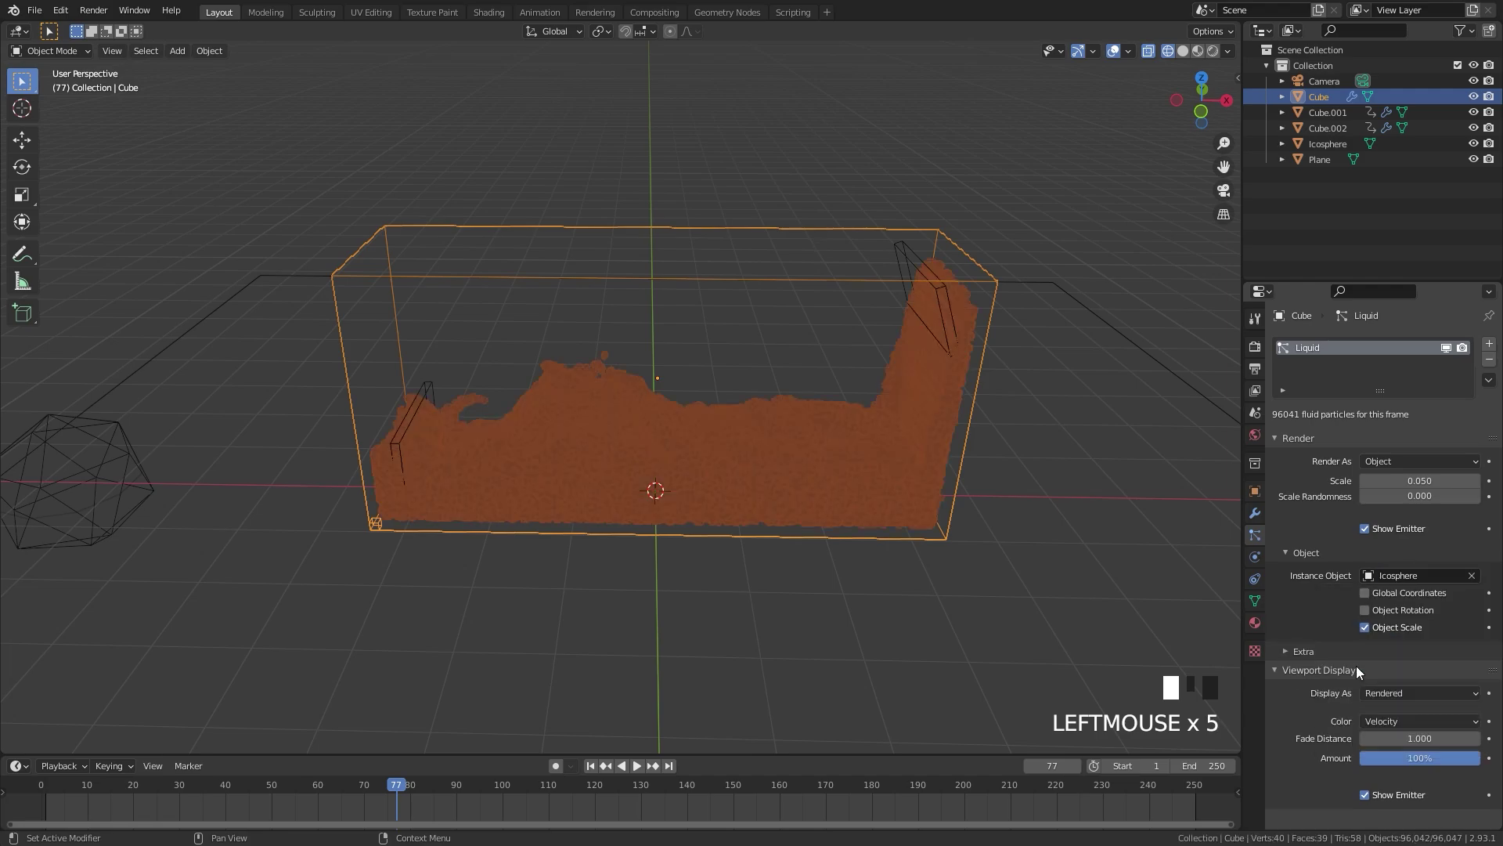
- Set the particle scale to 0.020 and hide the emitter in render and viewport
click(1420, 483)
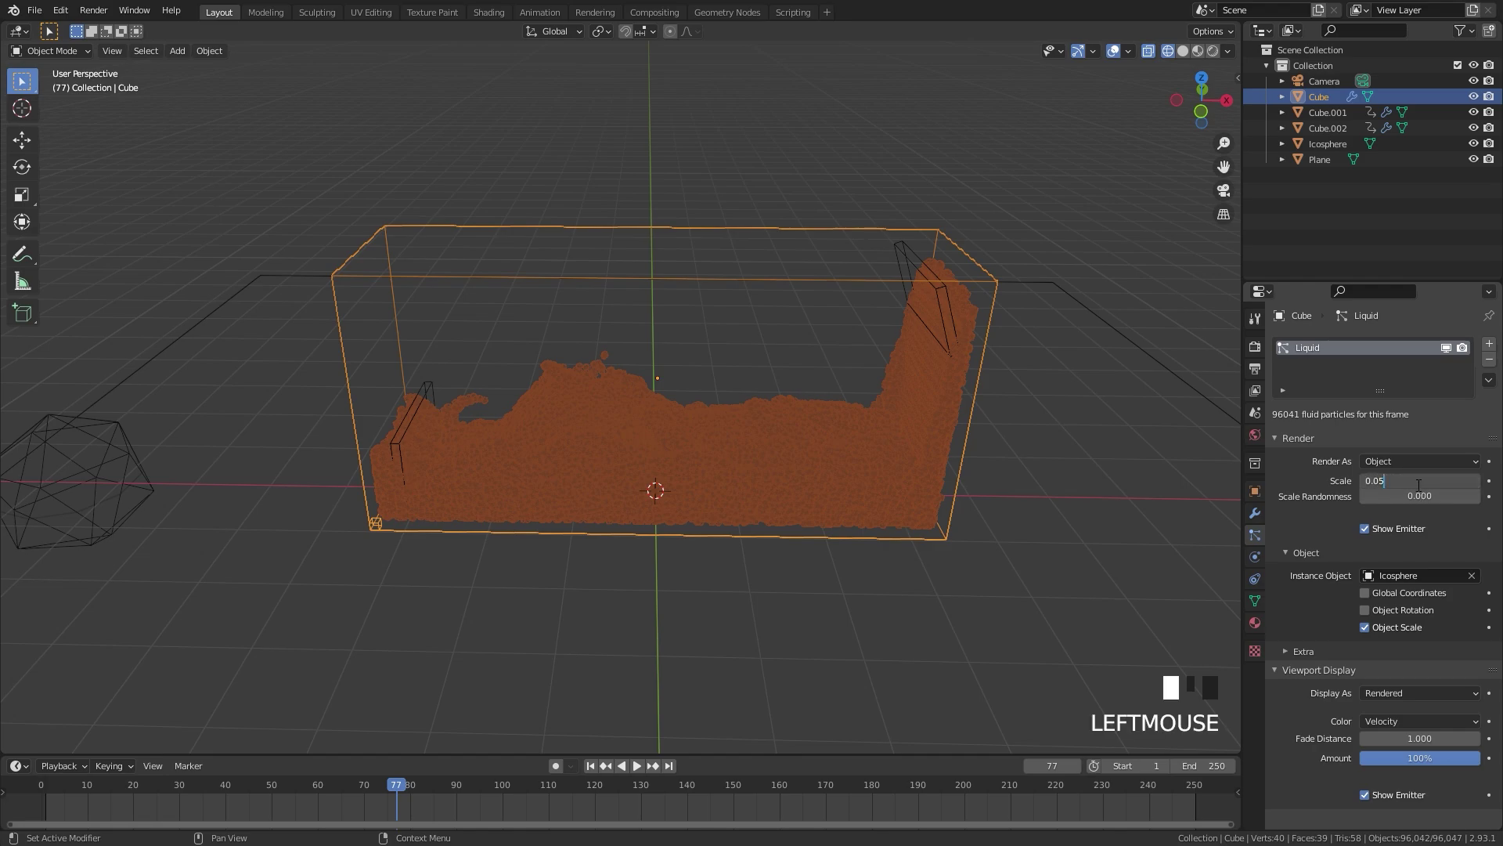
key(Return)
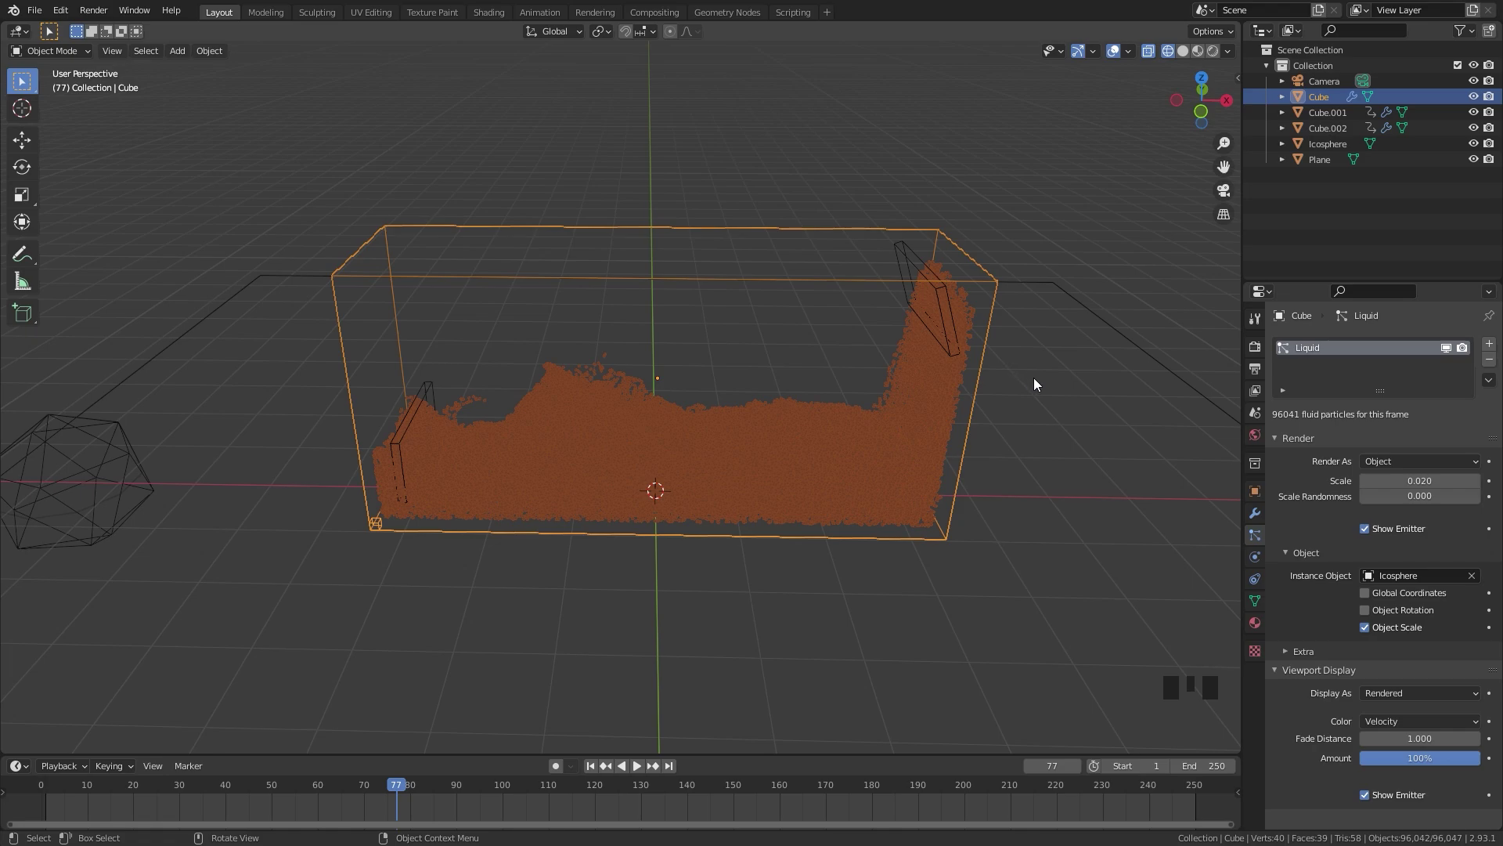
click(1366, 530)
click(1364, 794)
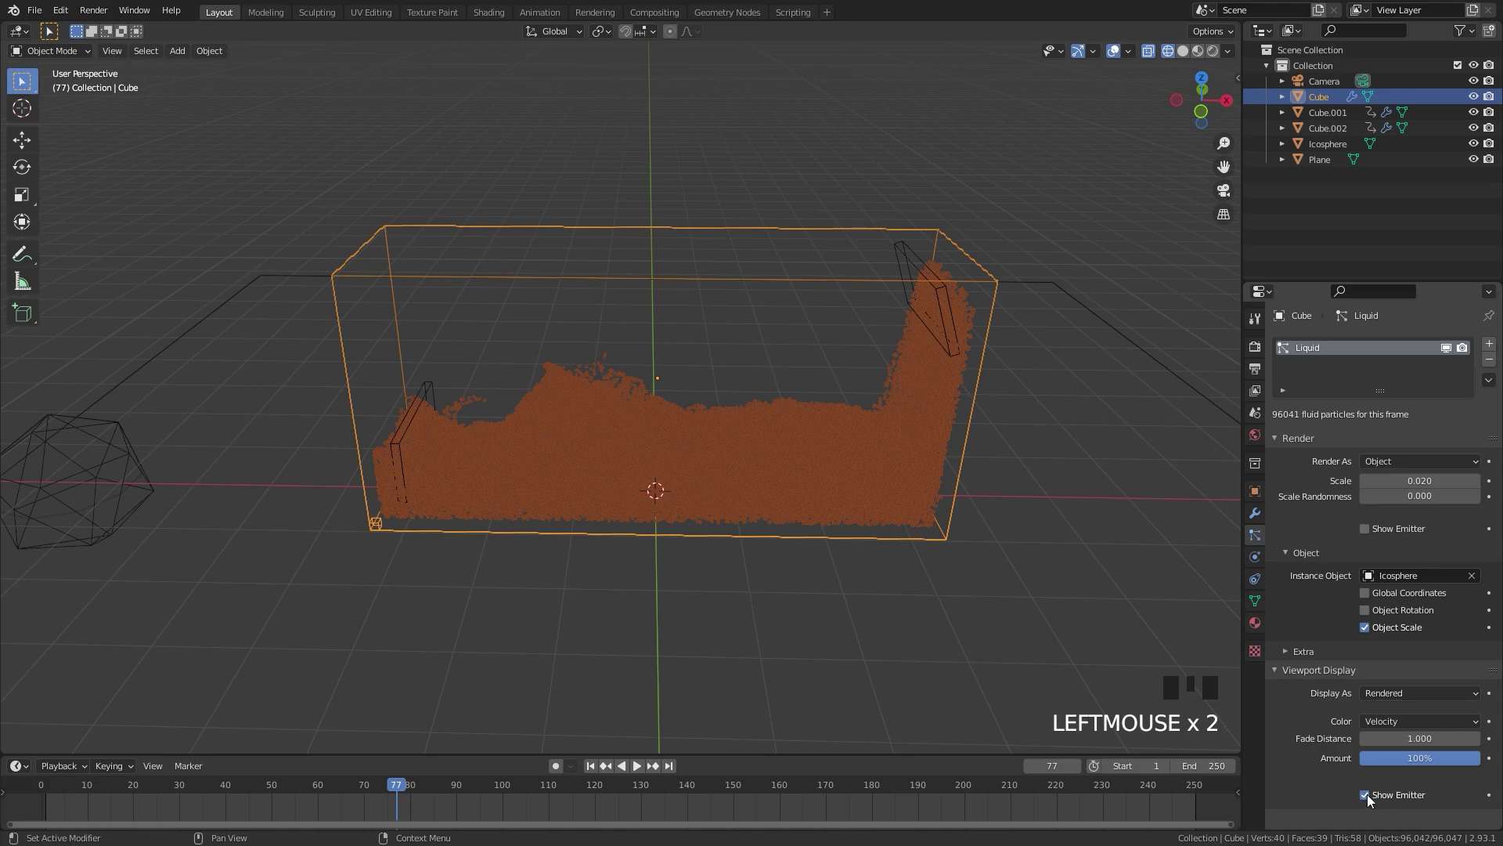
click(1363, 794)
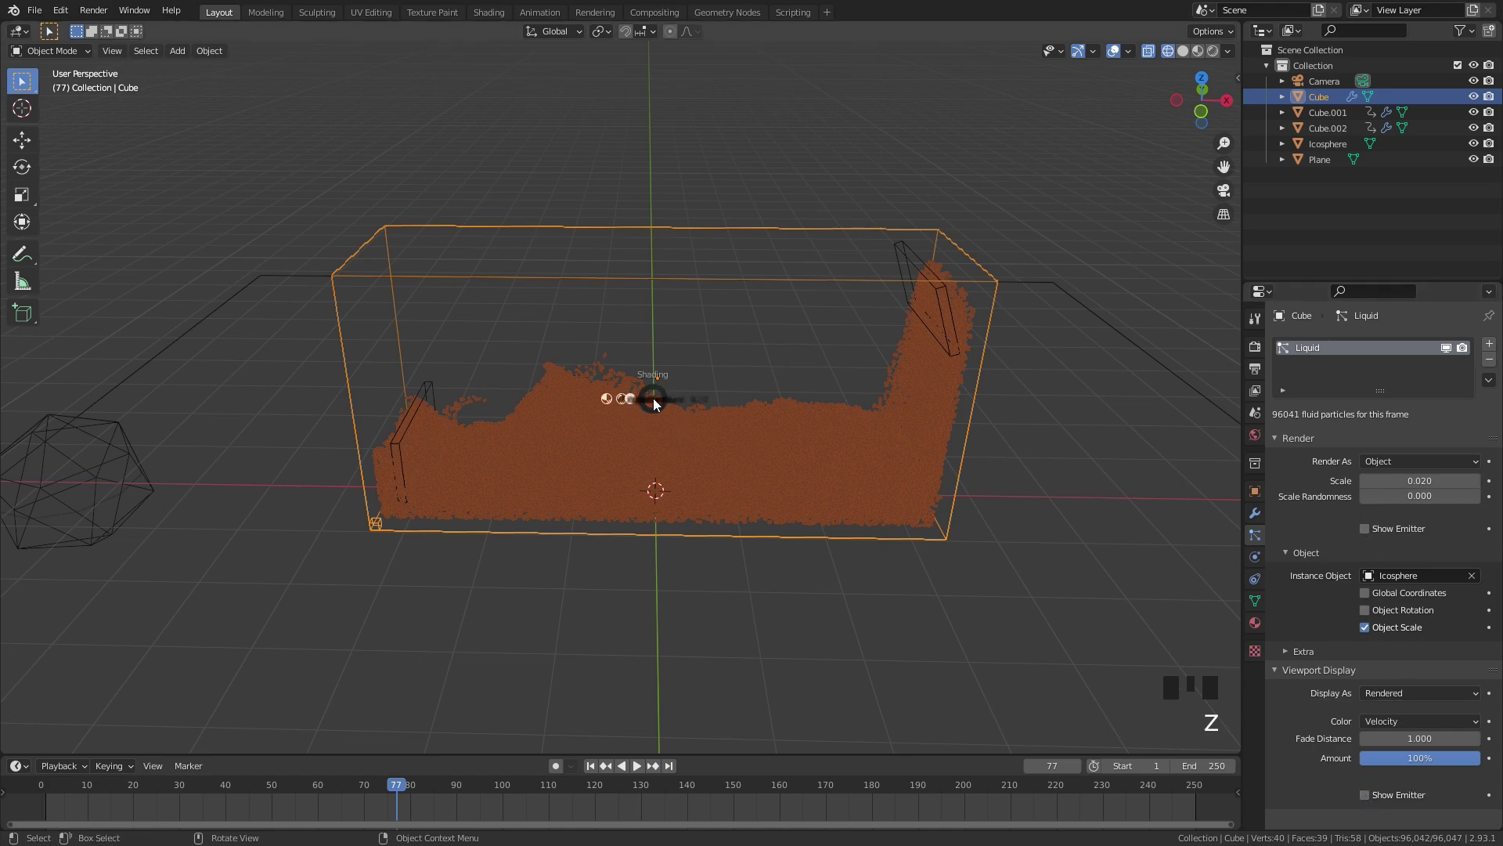
- Switch to solid shading and give the Icosphere a new material, Material.003
key(z)
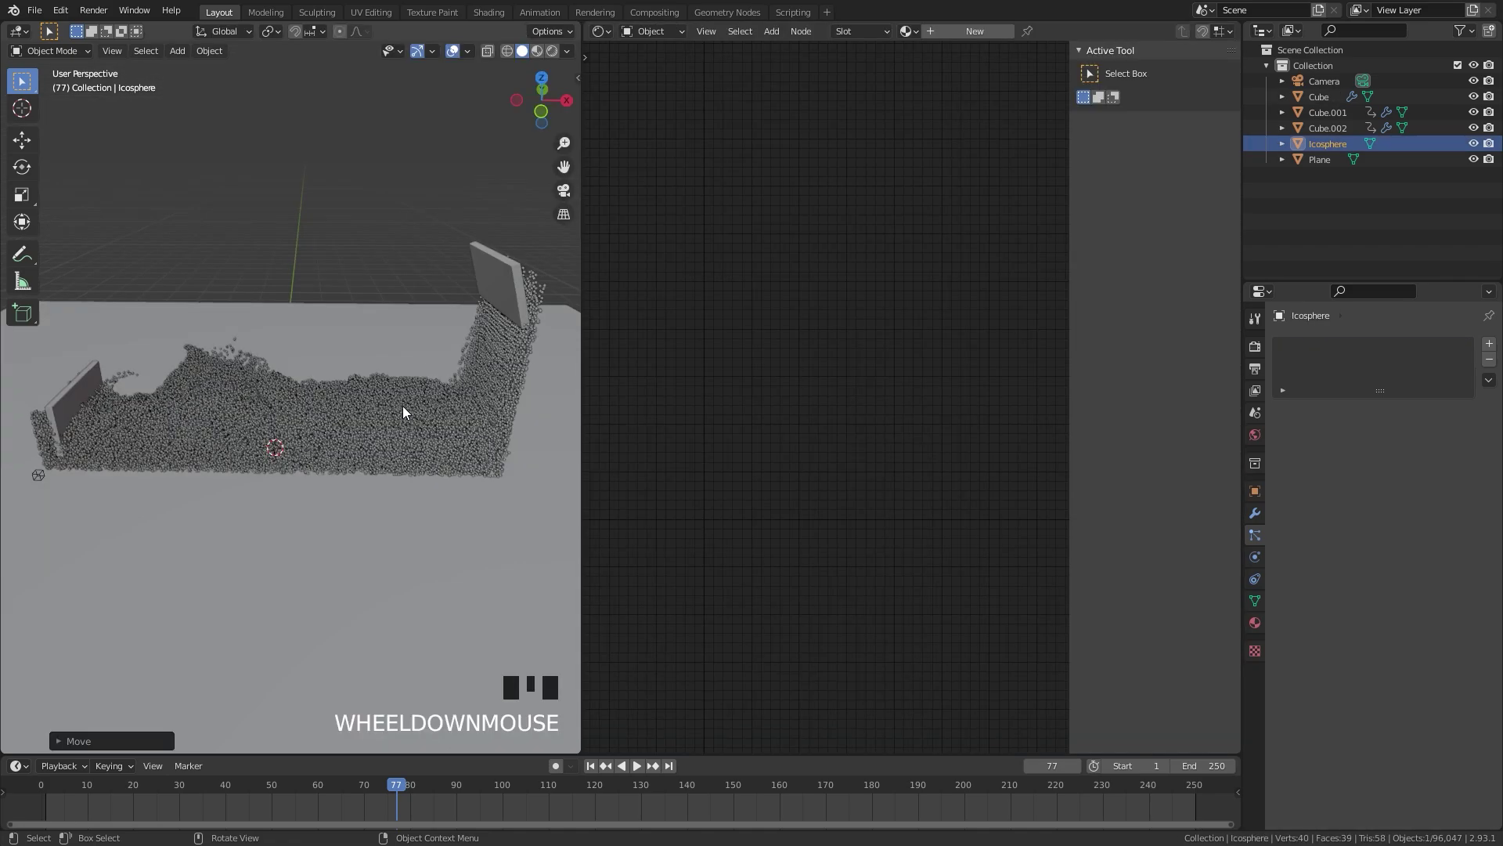
scroll(402, 406, down, 3)
scroll(45, 402, up, 1)
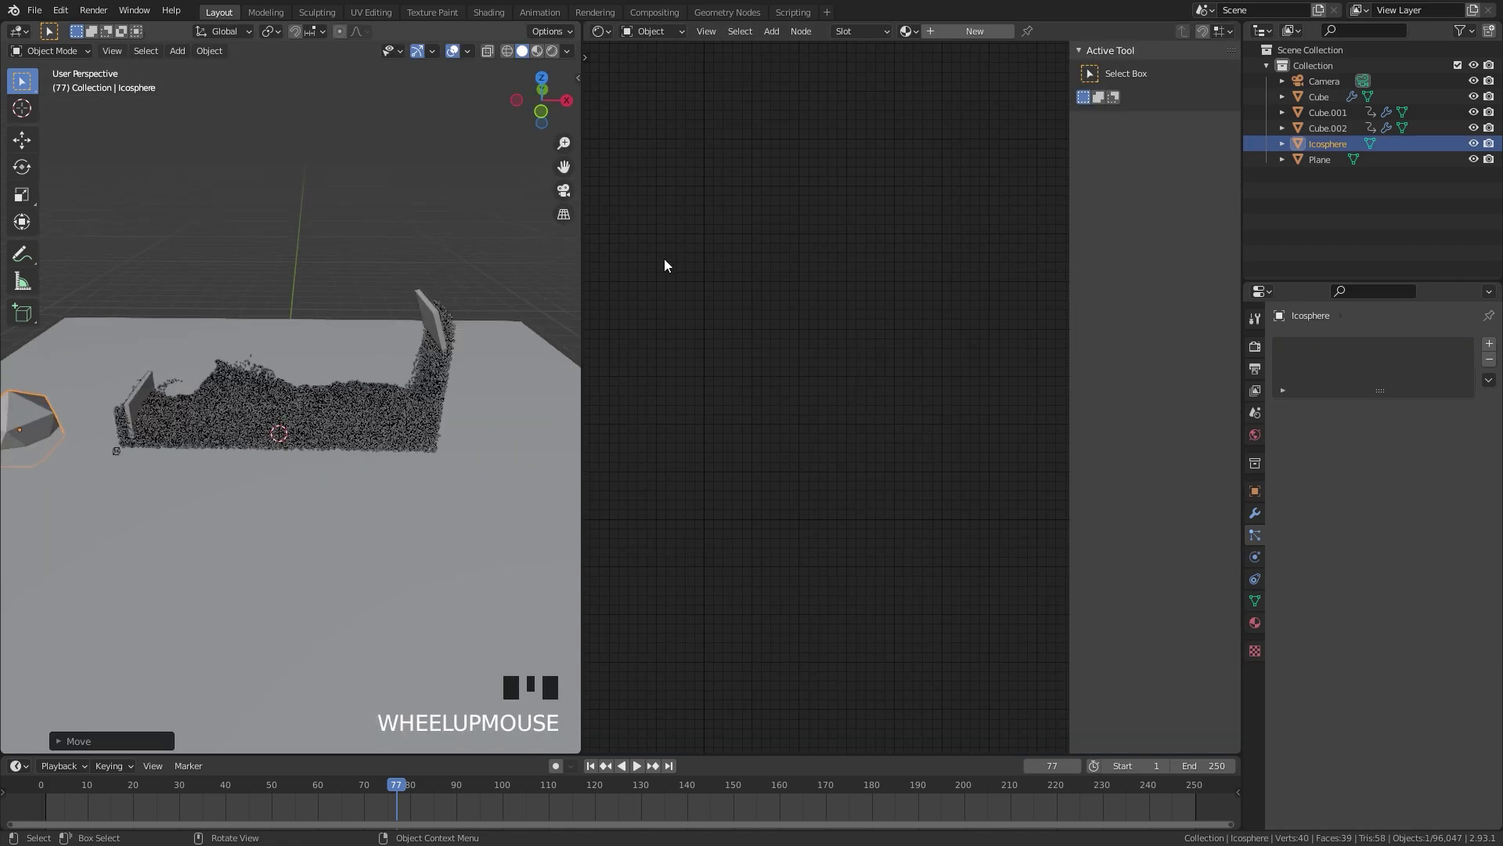
click(960, 34)
scroll(318, 396, down, 3)
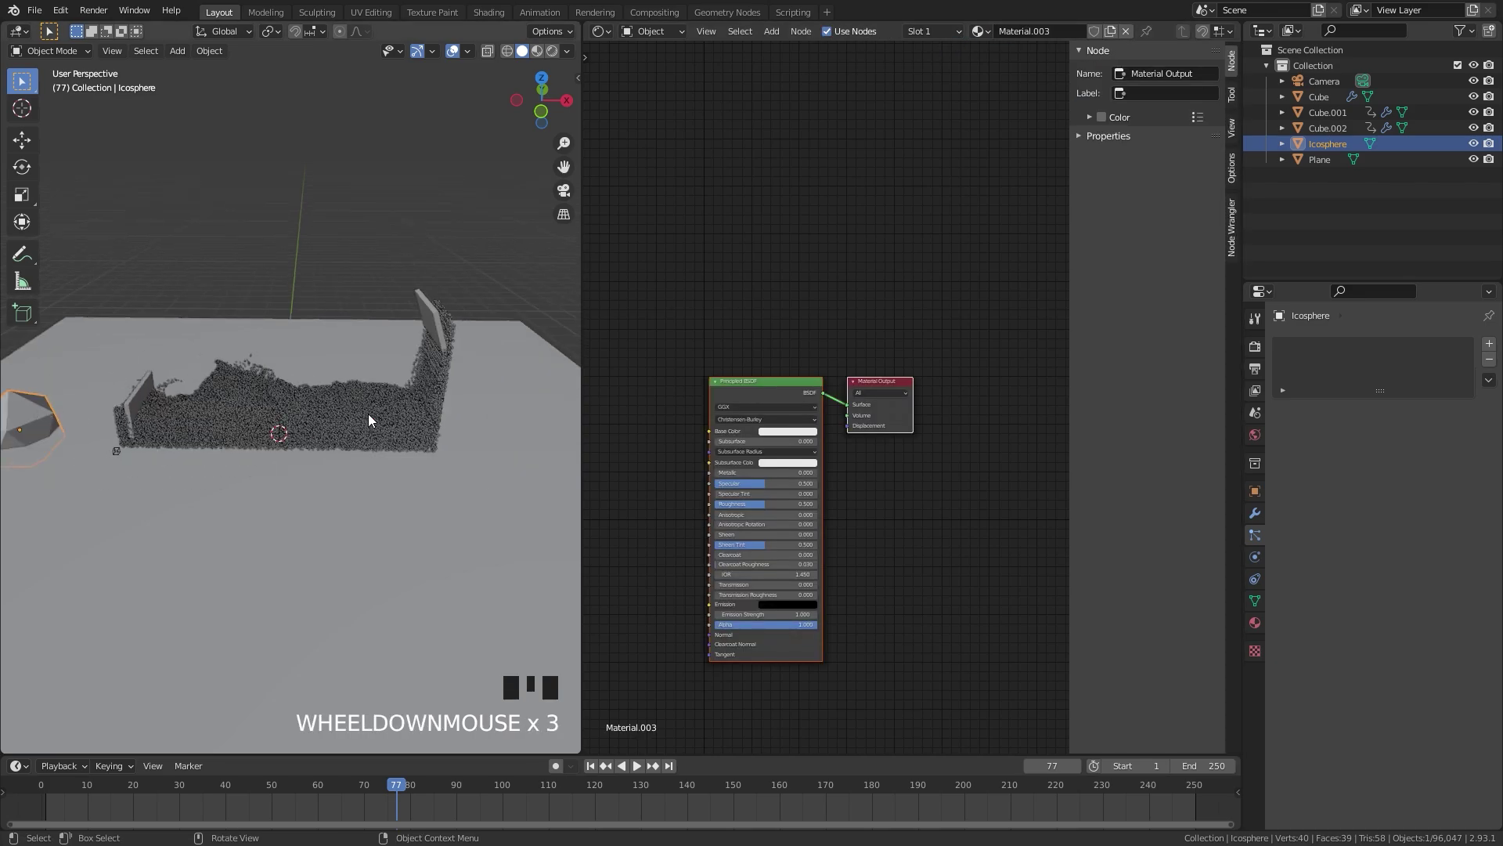
scroll(365, 415, up, 1)
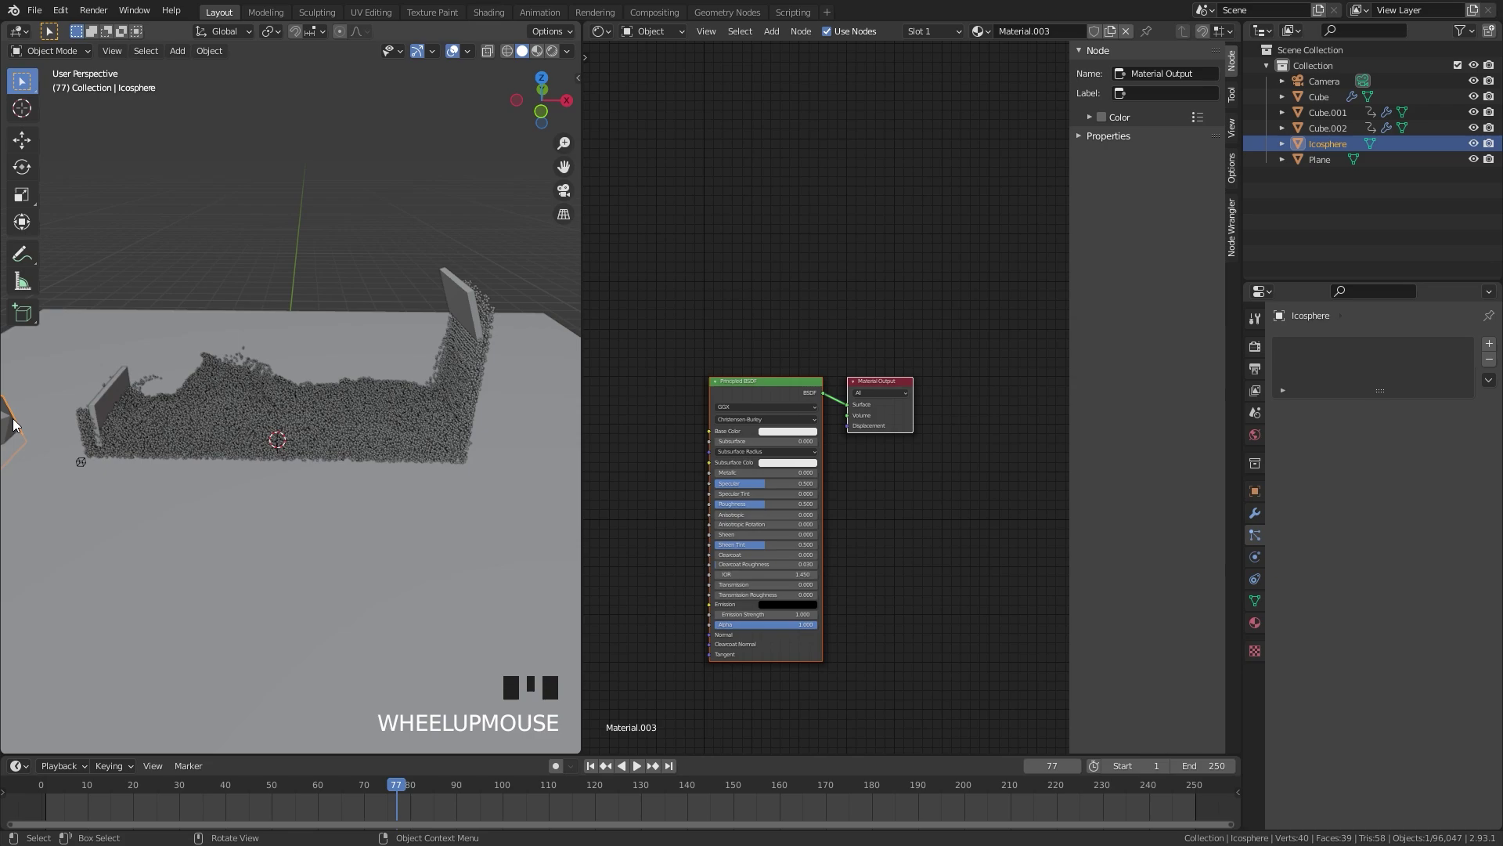
- Add a Particle Info node to Material.003 and centre it in the node view
scroll(338, 361, up, 1)
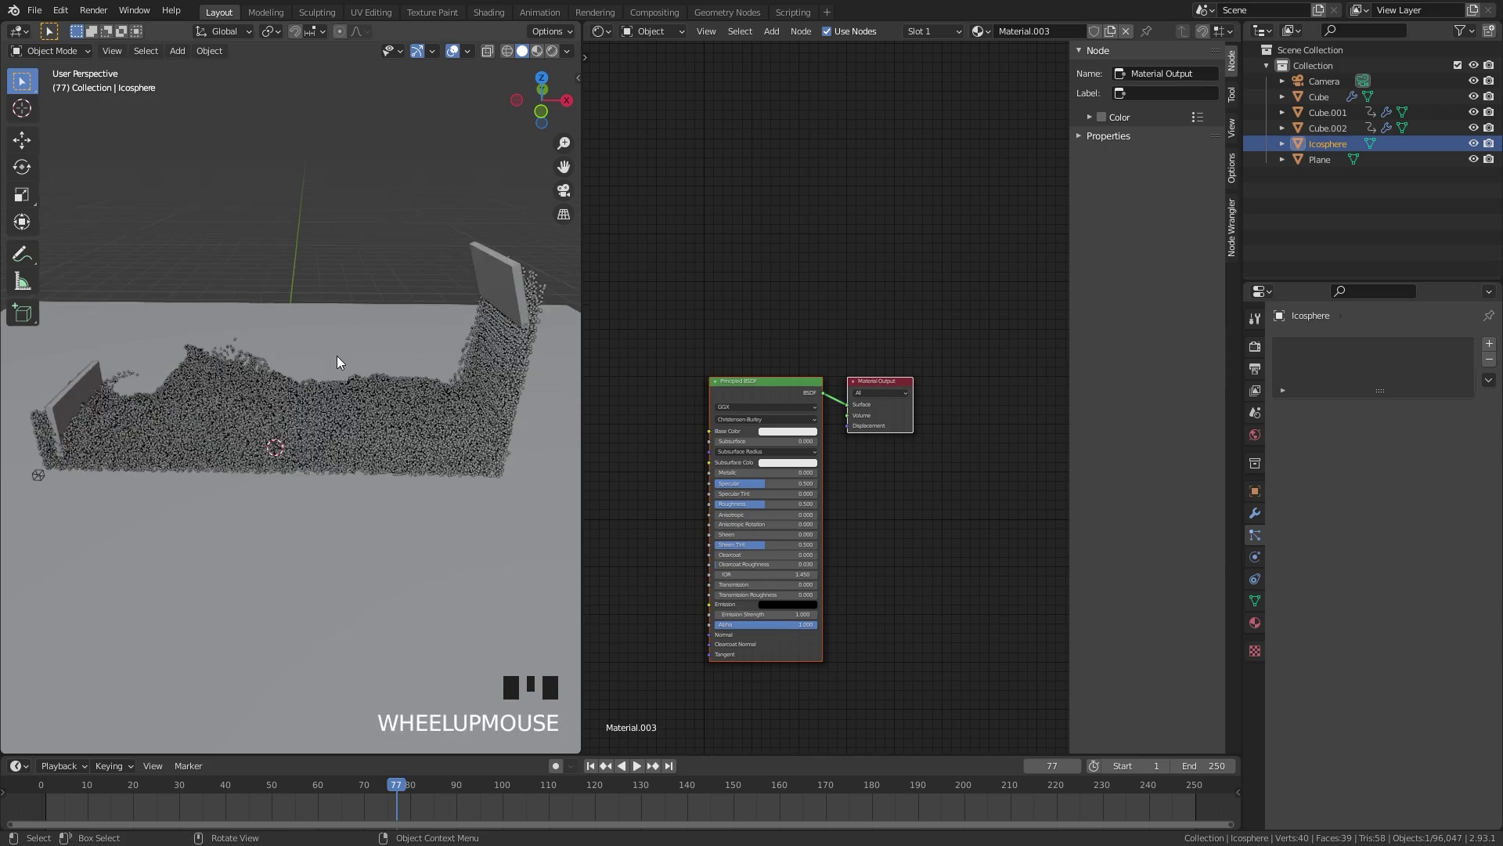
scroll(337, 361, up, 2)
key(shift+a)
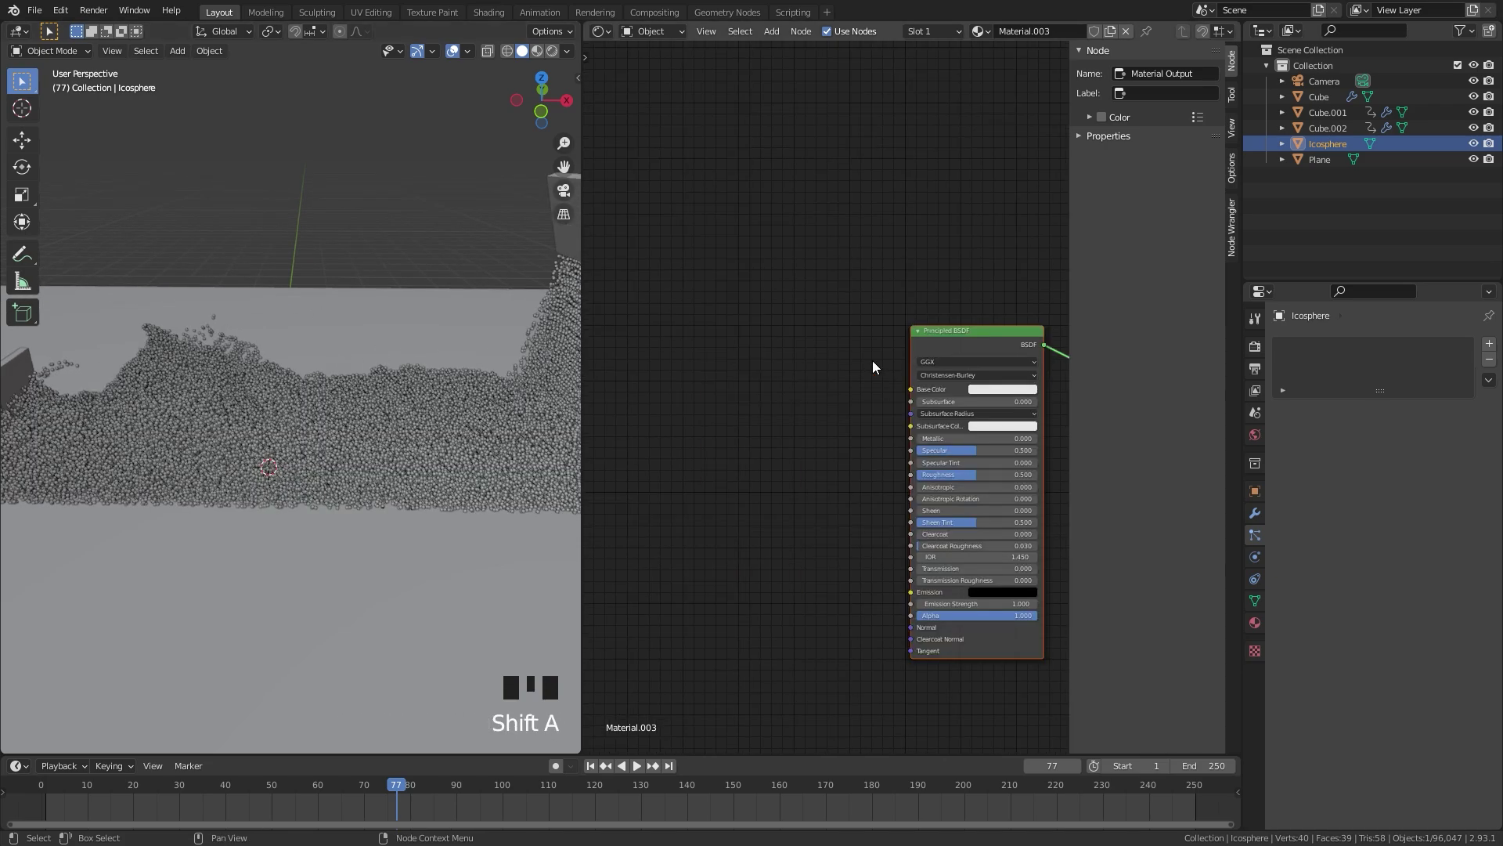
key(shift+a)
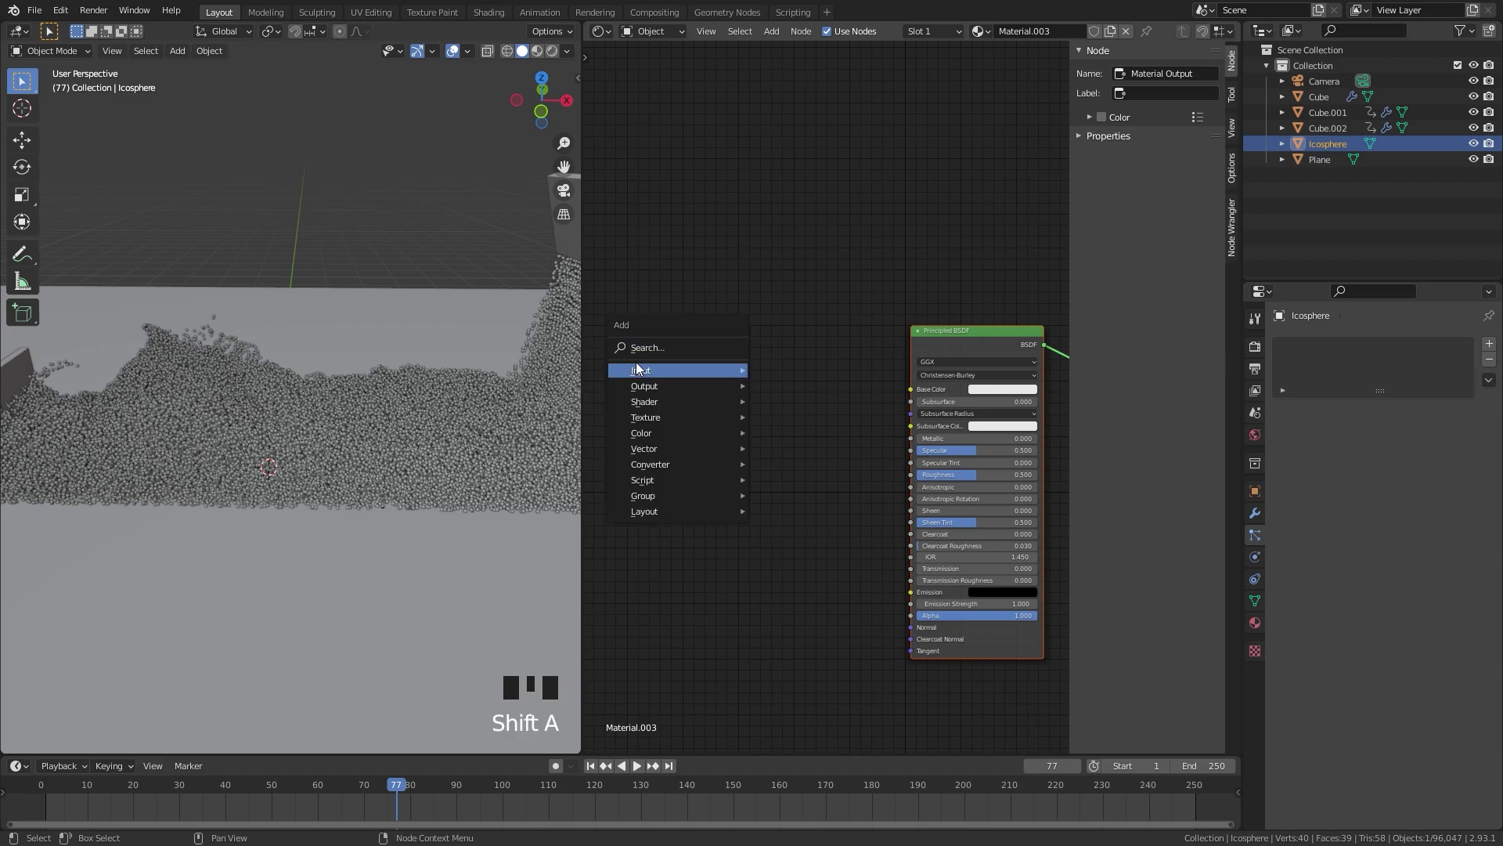
mouse_move(636, 368)
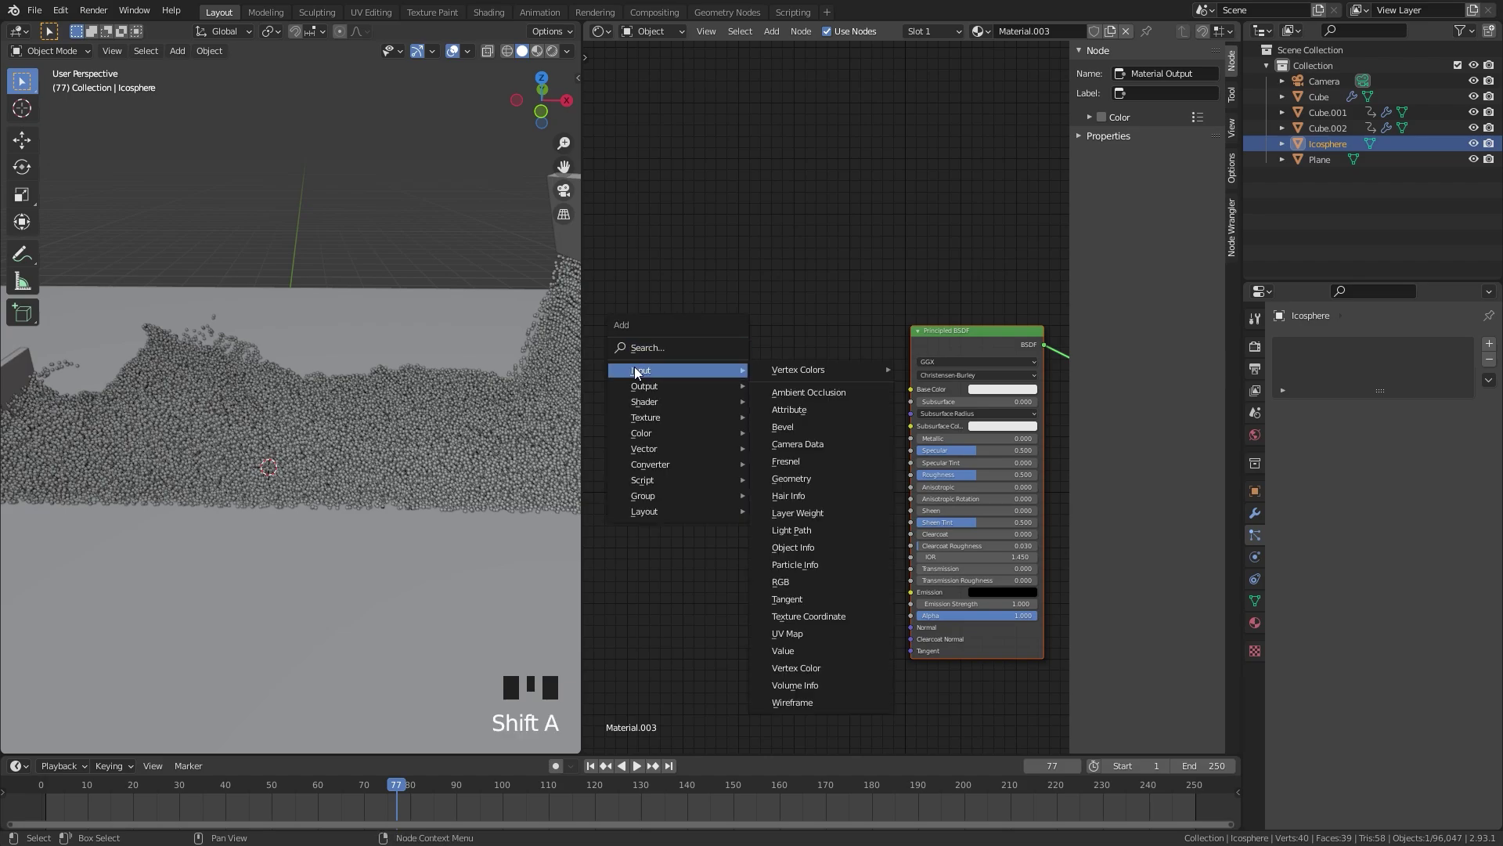
click(801, 563)
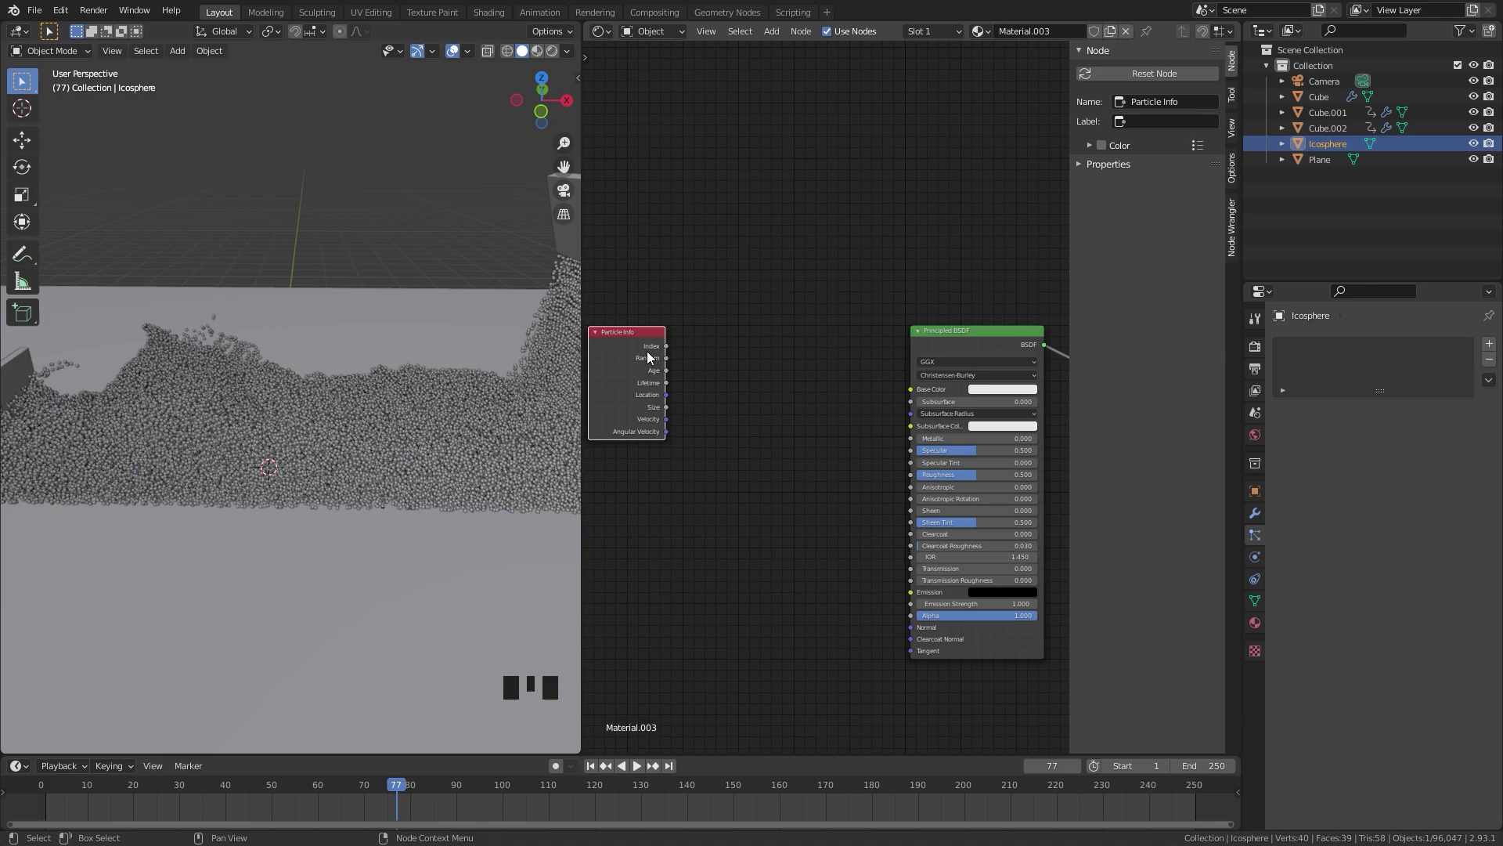
scroll(648, 357, up, 3)
middle_drag(647, 357, 749, 291)
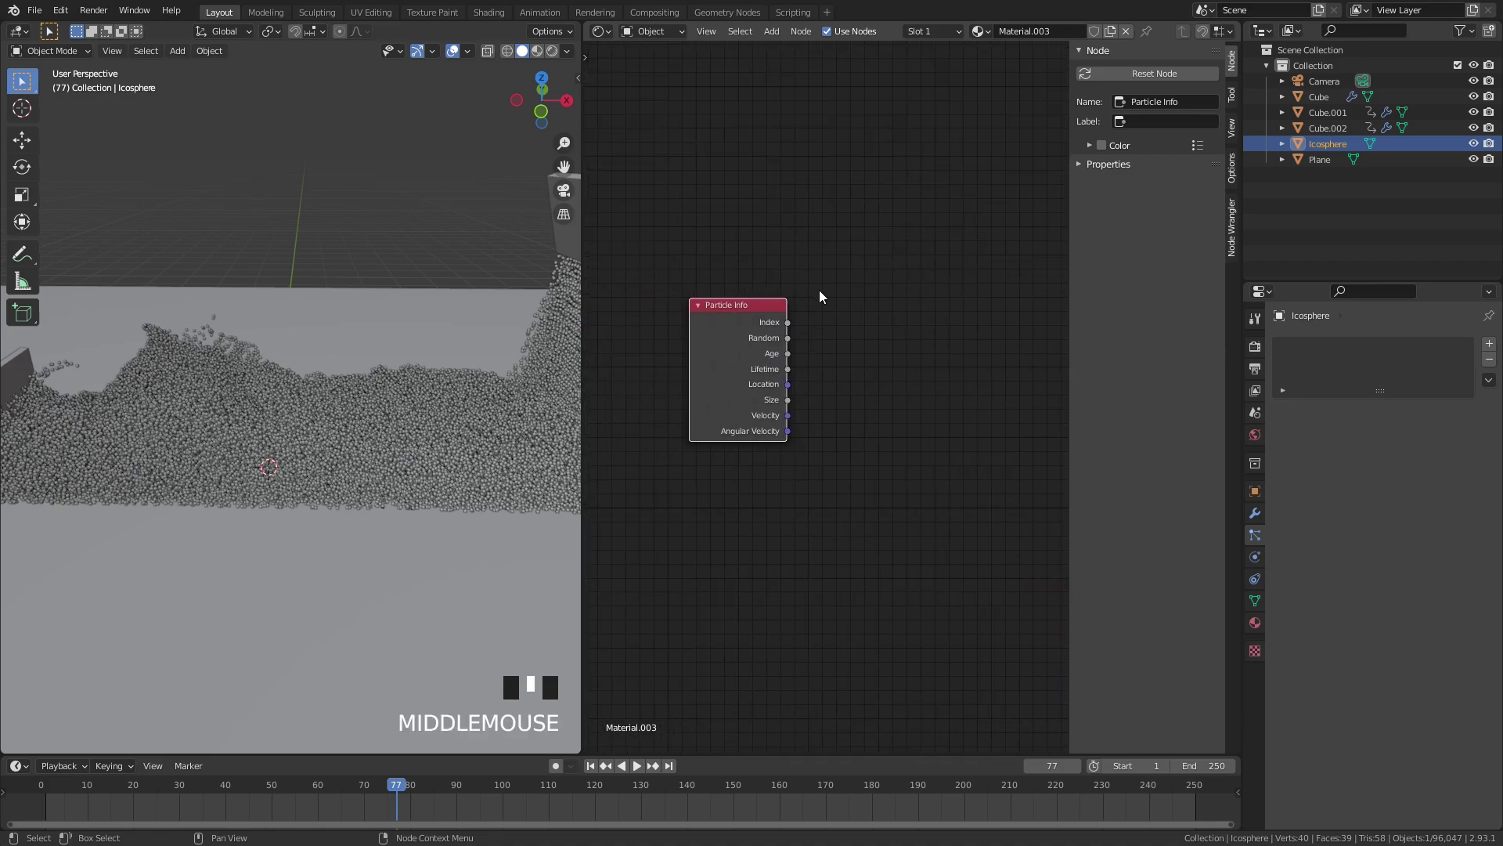
- Keep Cycles as the render engine in Render Properties
click(1255, 345)
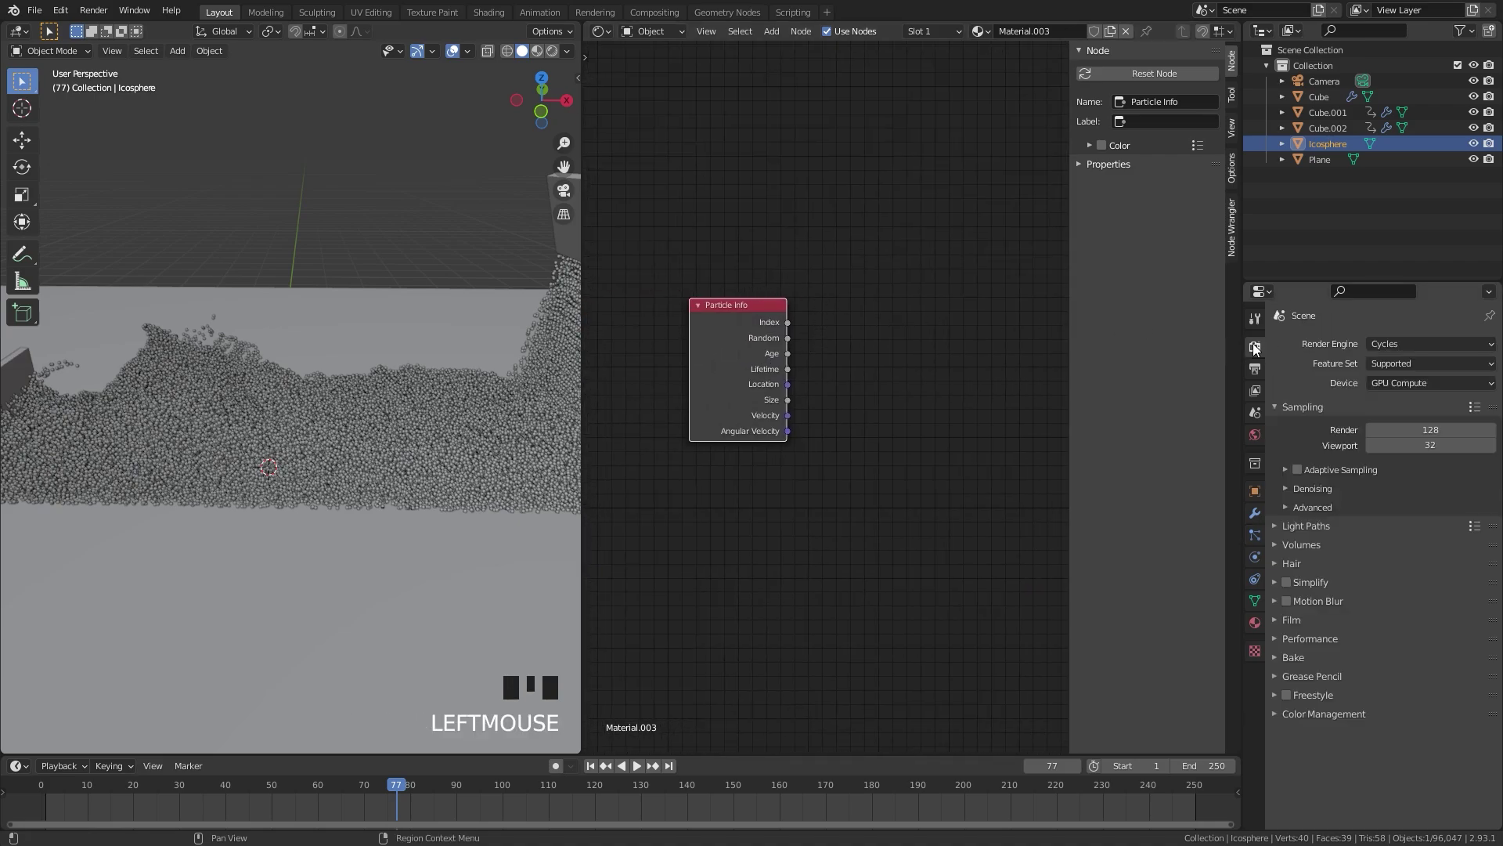
click(1433, 344)
click(1423, 347)
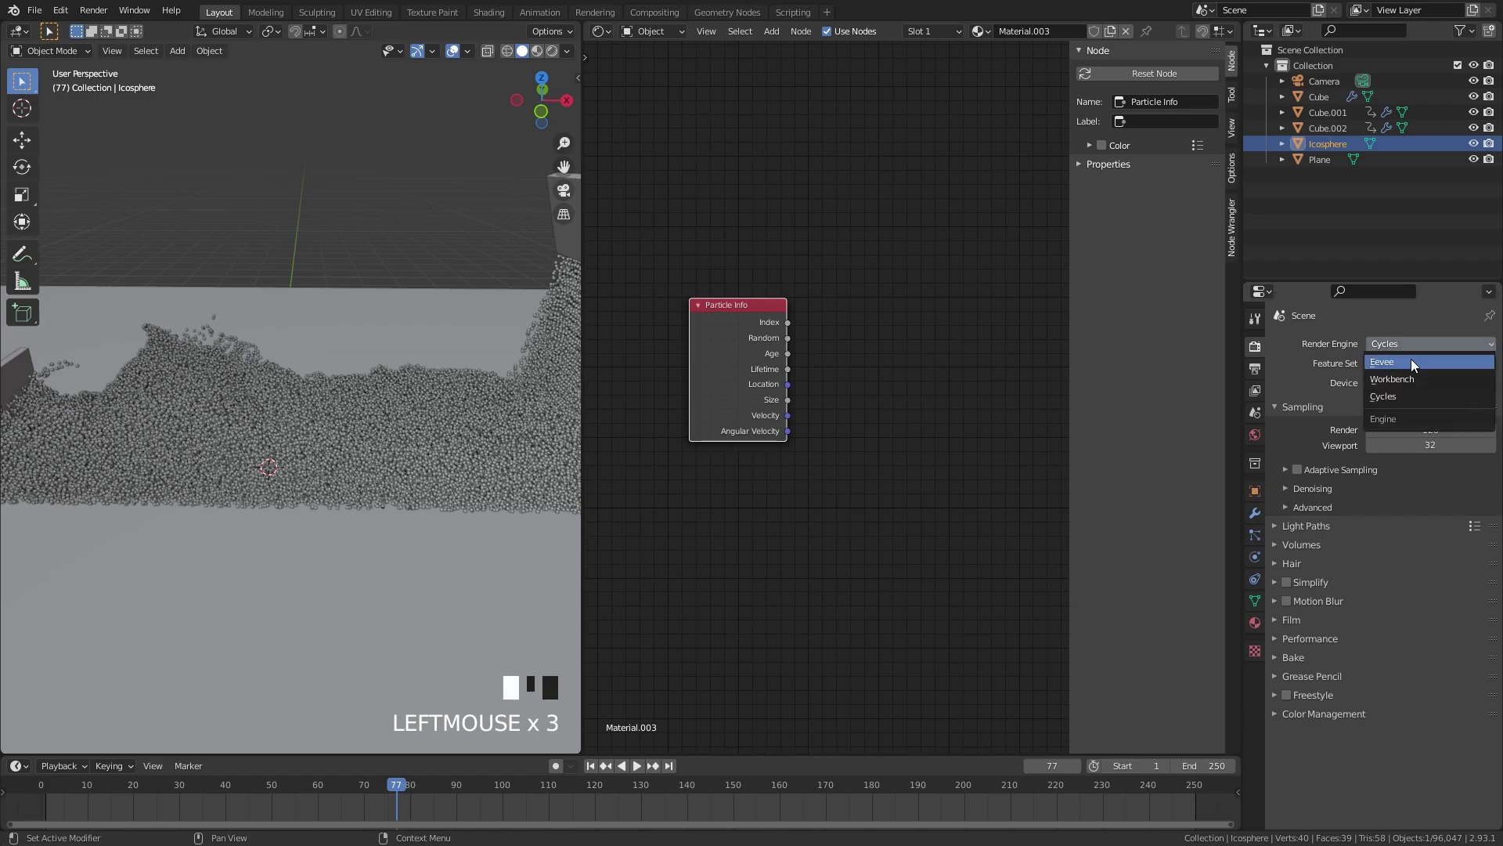
click(1387, 398)
- Connect Particle Info's Velocity output to the Principled BSDF's Base Color
key(n)
middle_drag(845, 334, 777, 329)
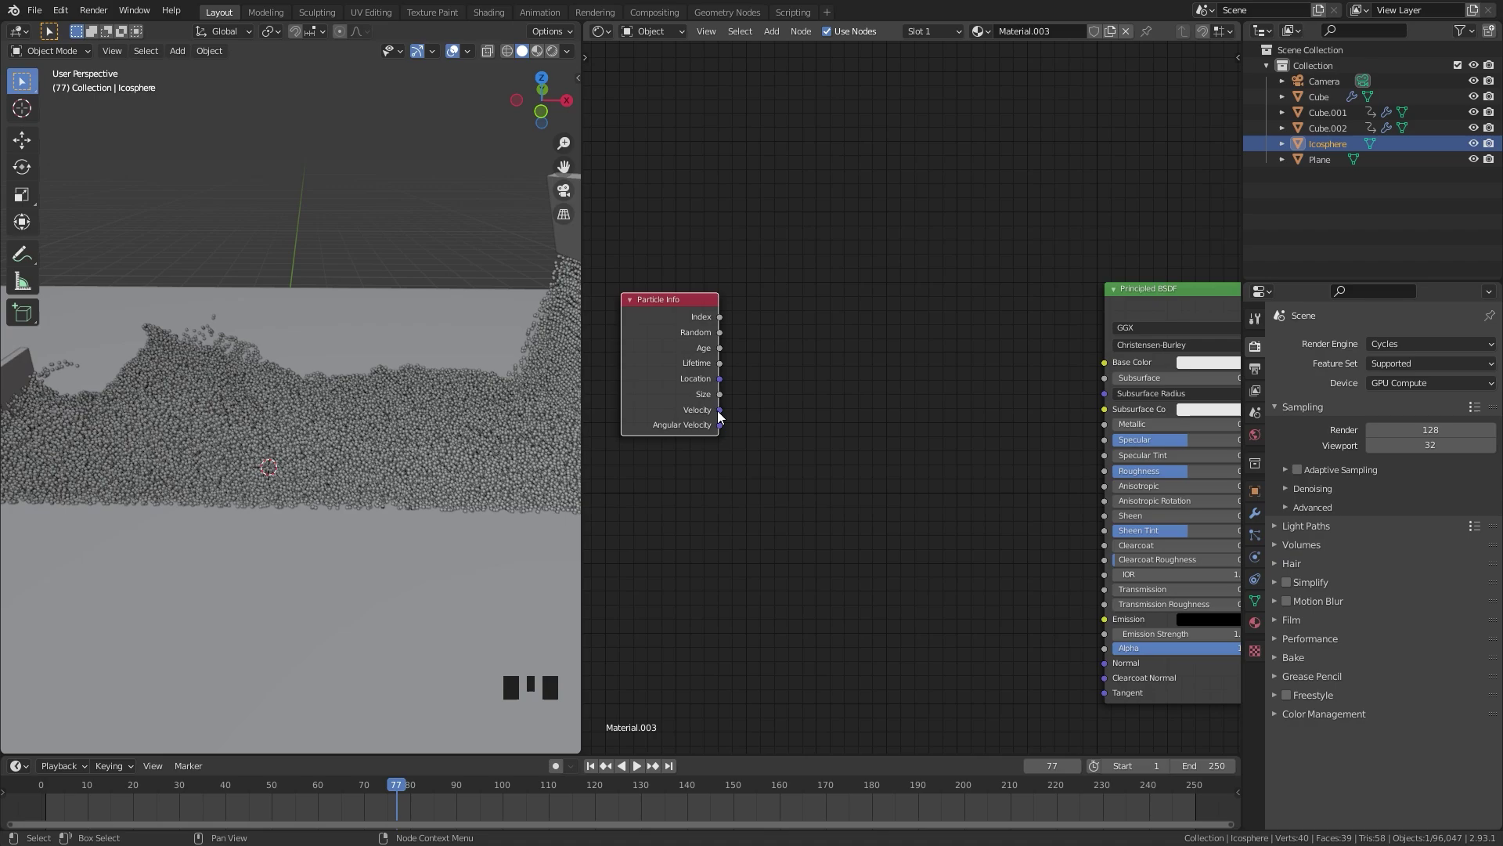
drag(720, 409, 1104, 361)
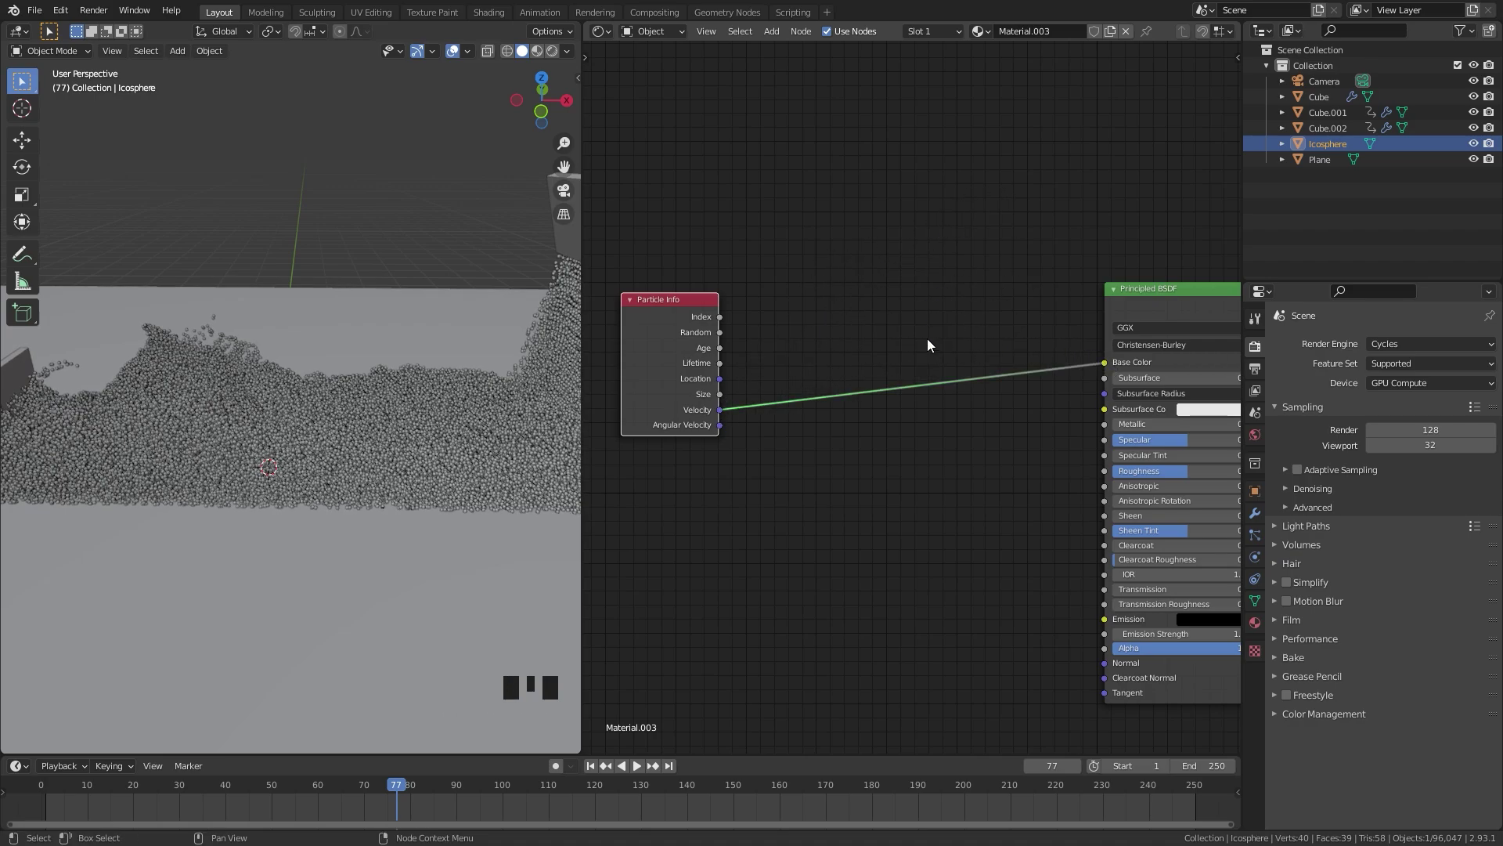
- Switch the viewport to Rendered shading and inspect the velocity-coloured icosphere particles
key(z)
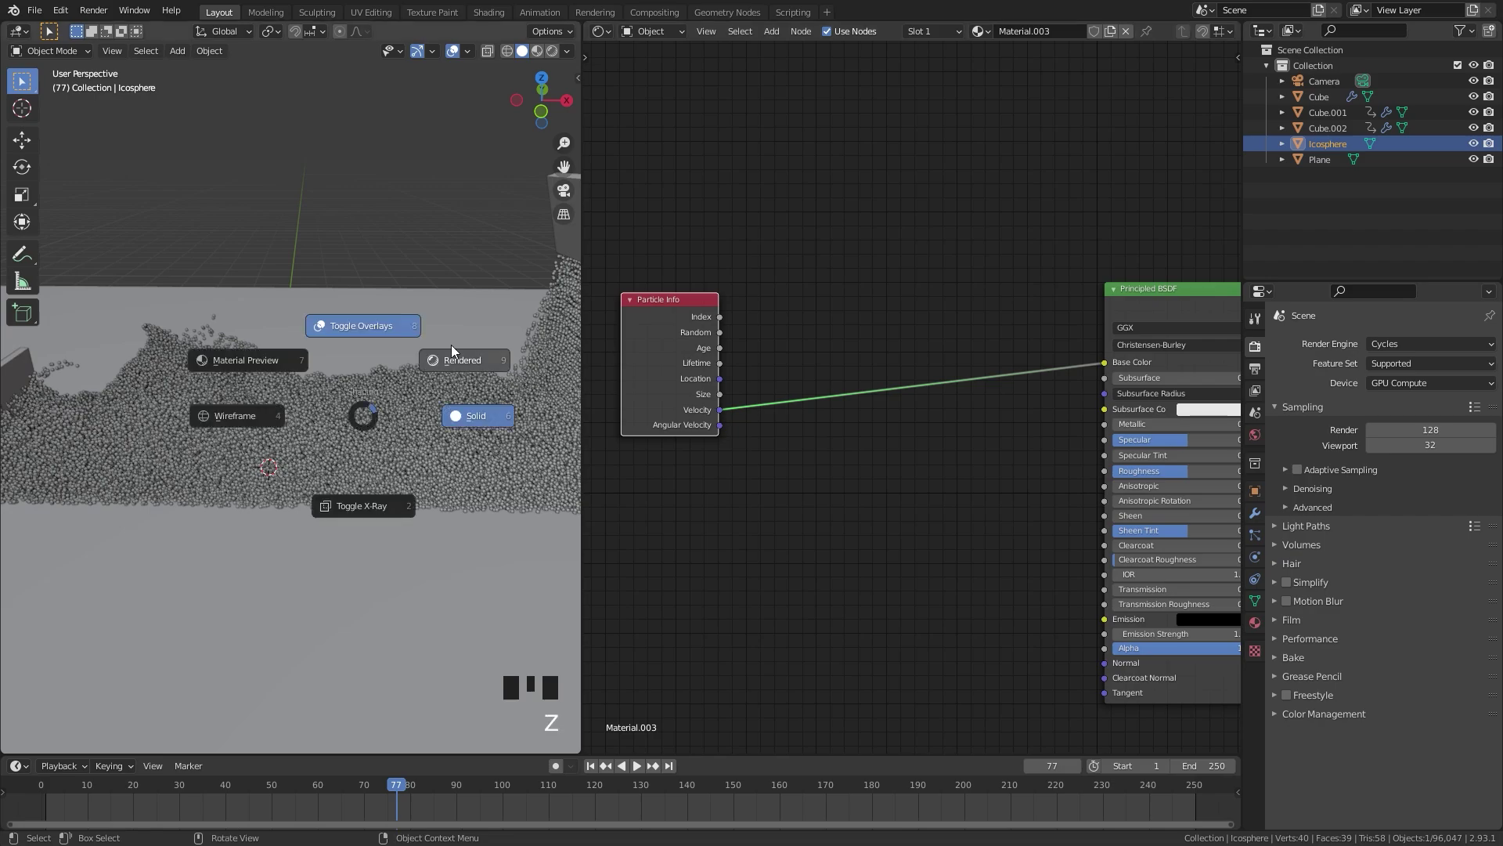
click(469, 335)
middle_drag(324, 401, 343, 415)
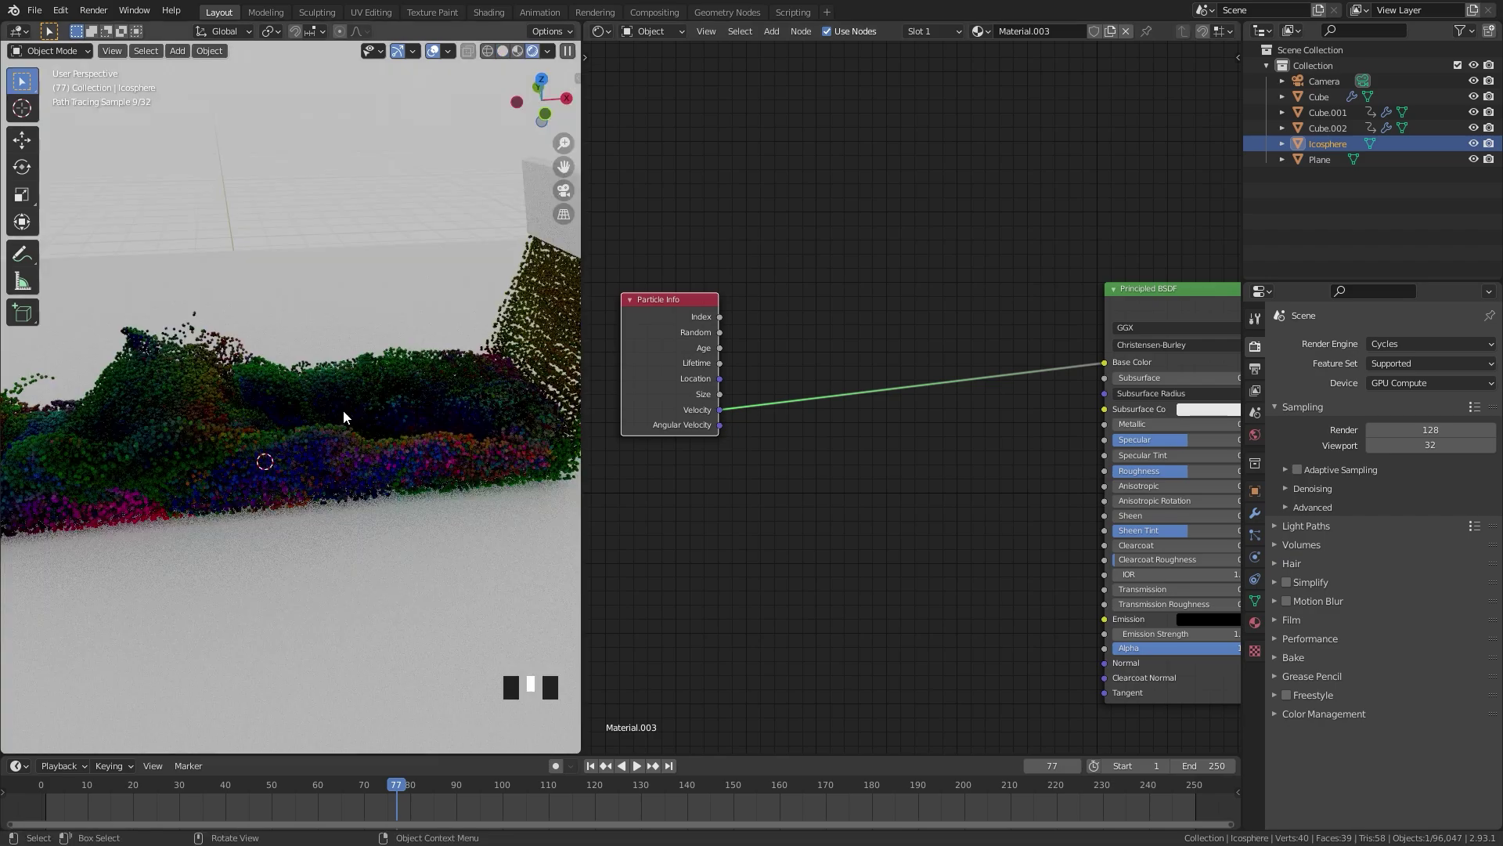
shift+middle_drag(238, 415, 274, 401)
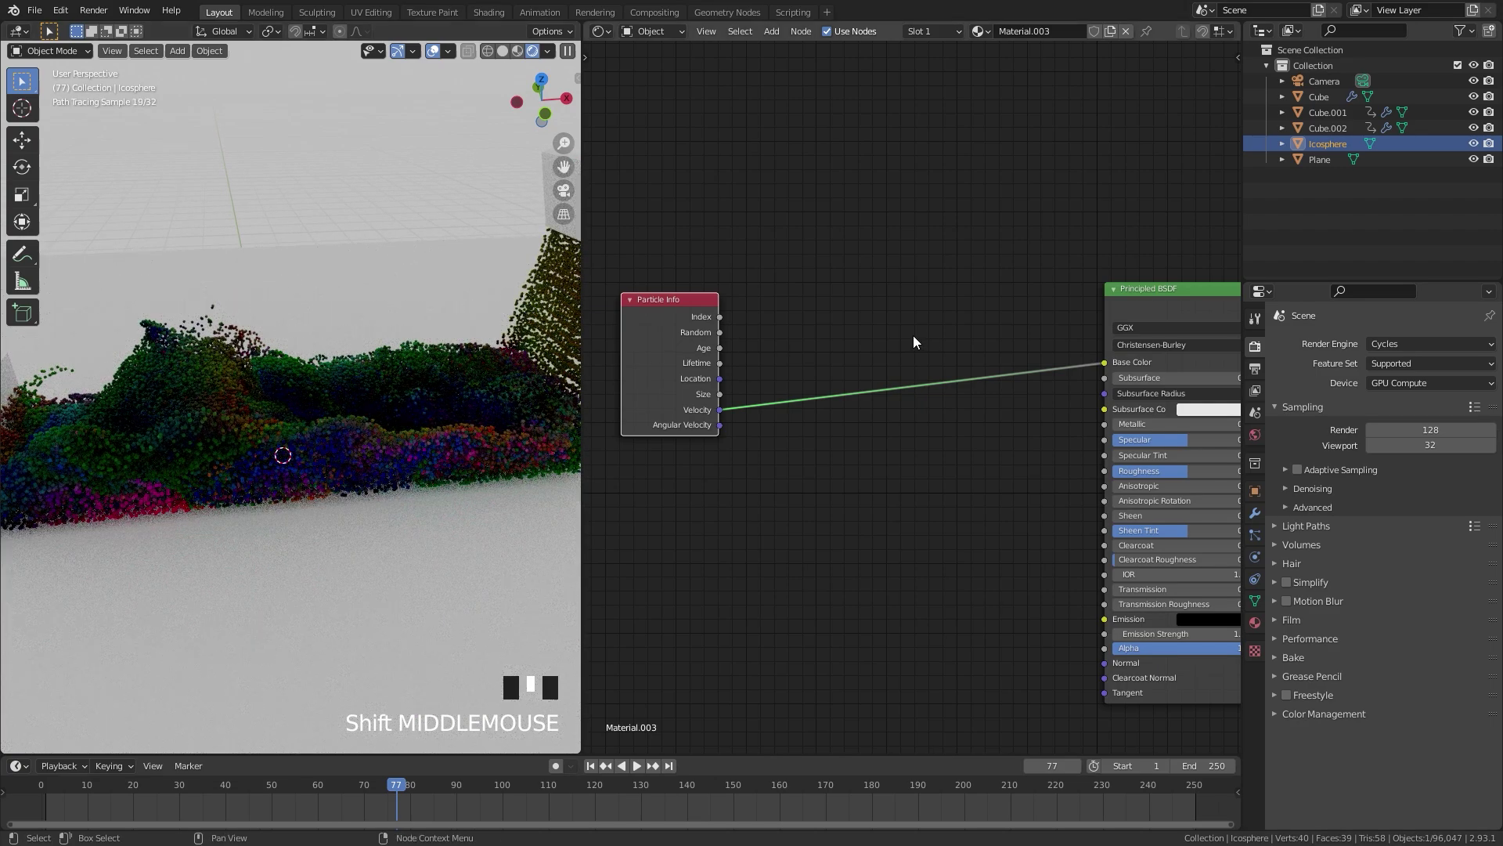
- Insert a Hue Saturation Value node with Value 25 on the Velocity–Base Color link
key(shift+a)
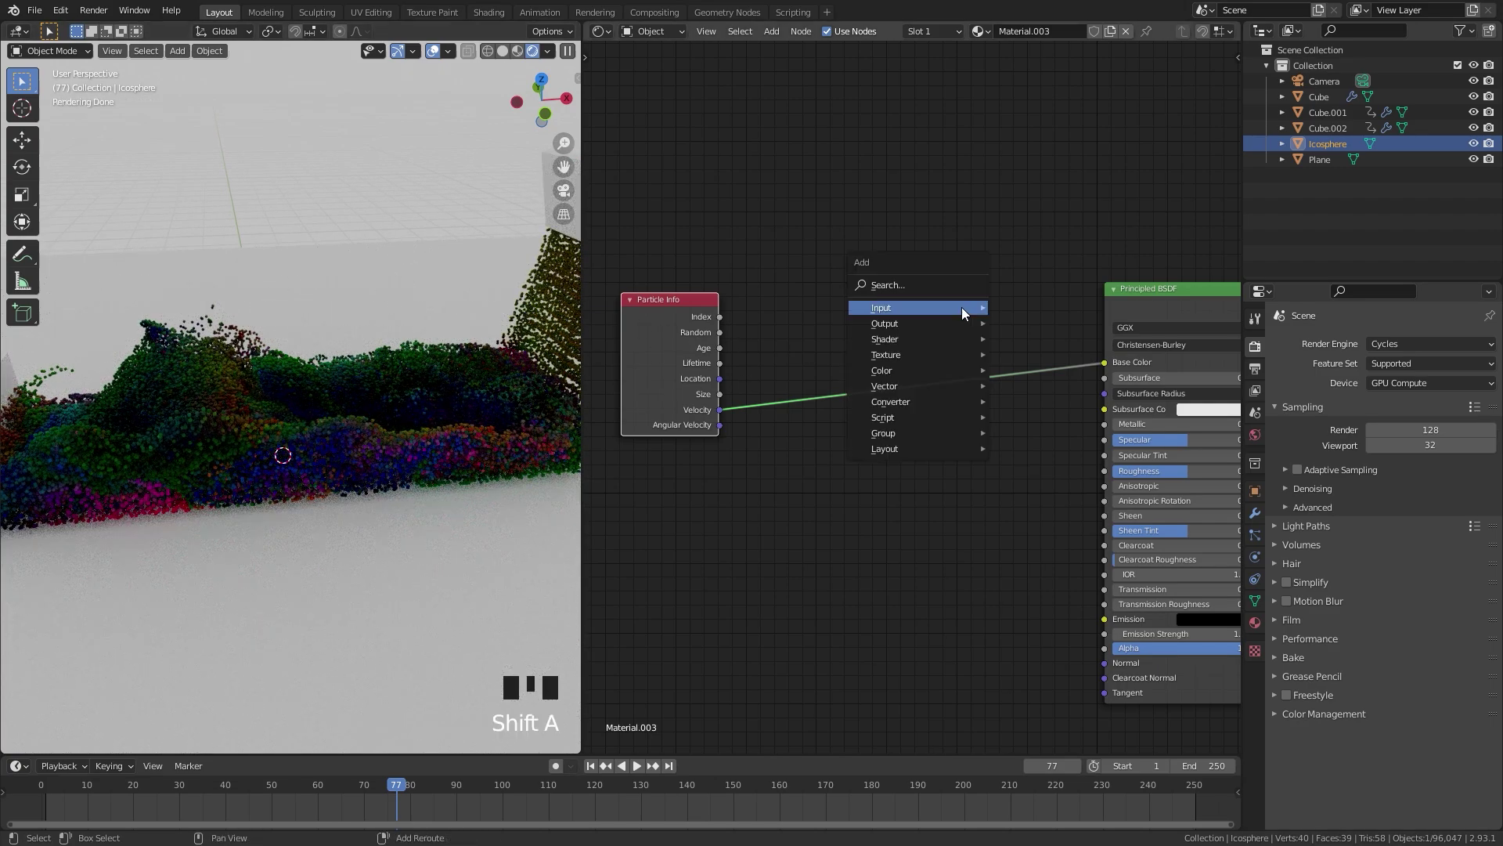
mouse_move(889, 370)
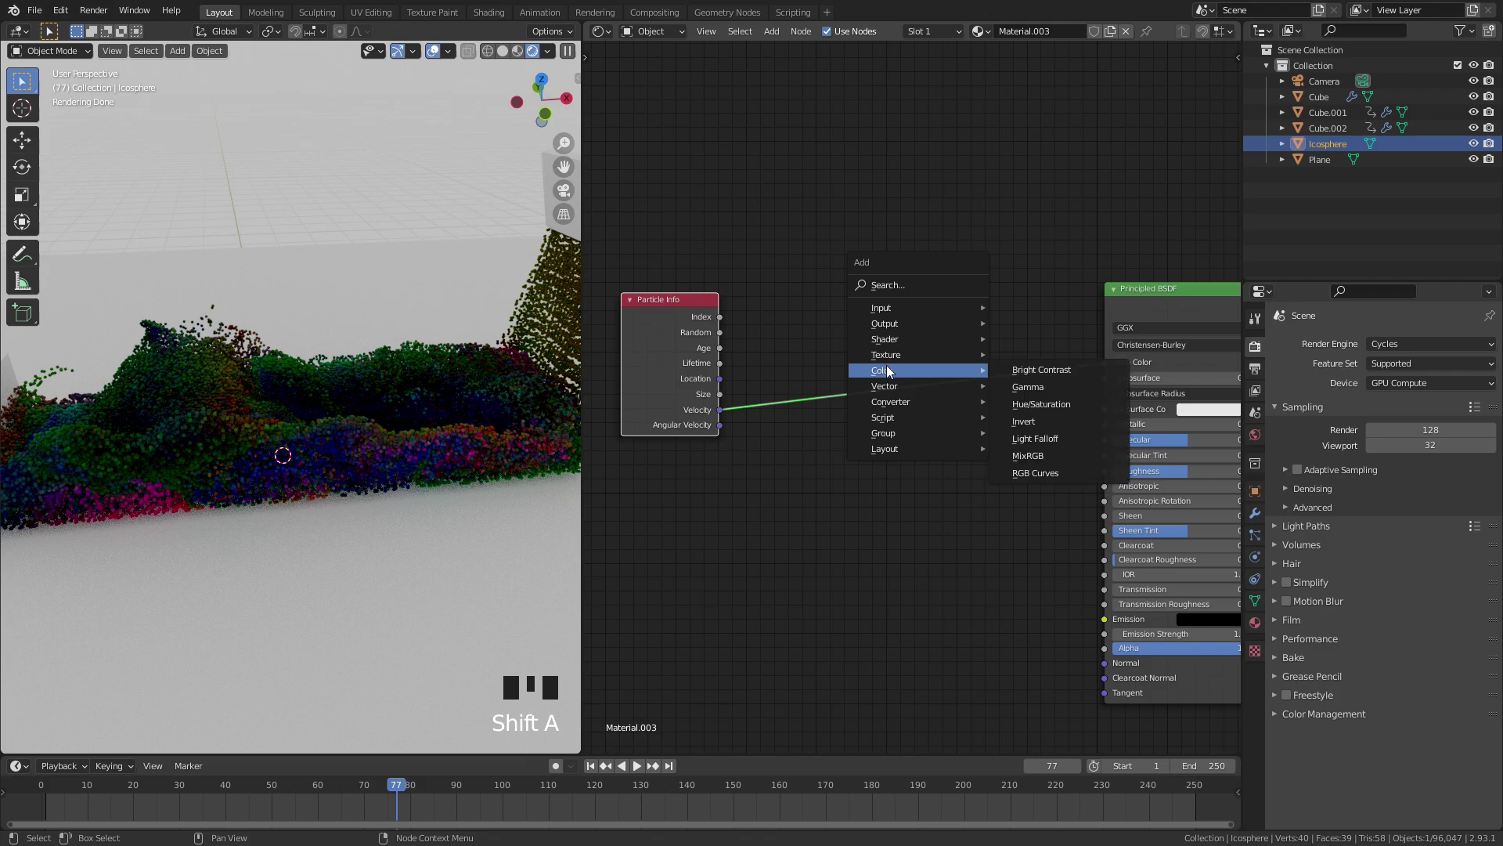
click(1033, 407)
click(848, 306)
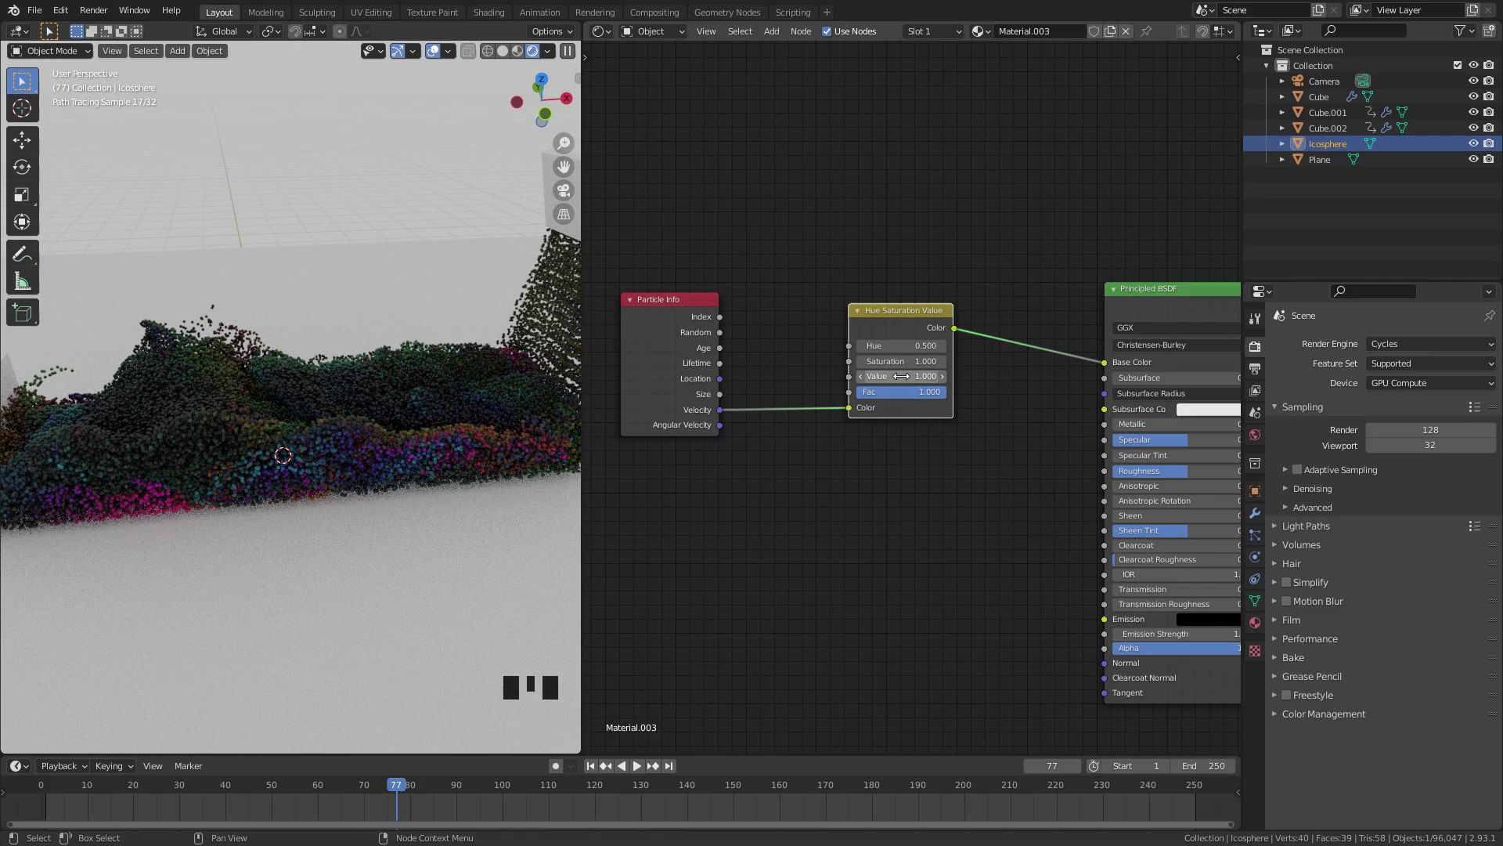
click(901, 376)
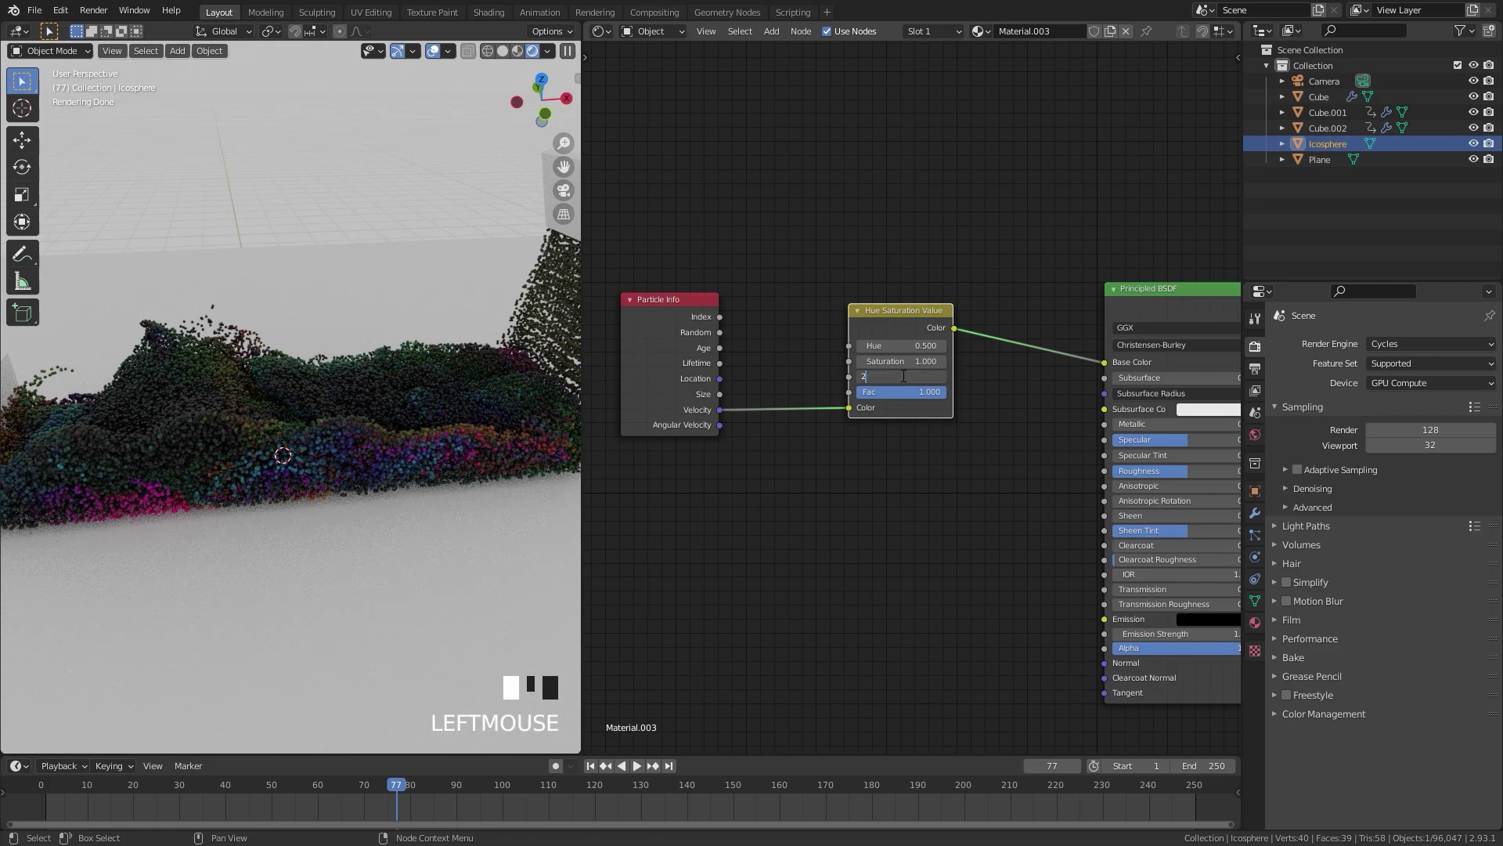
text(25)
key(Return)
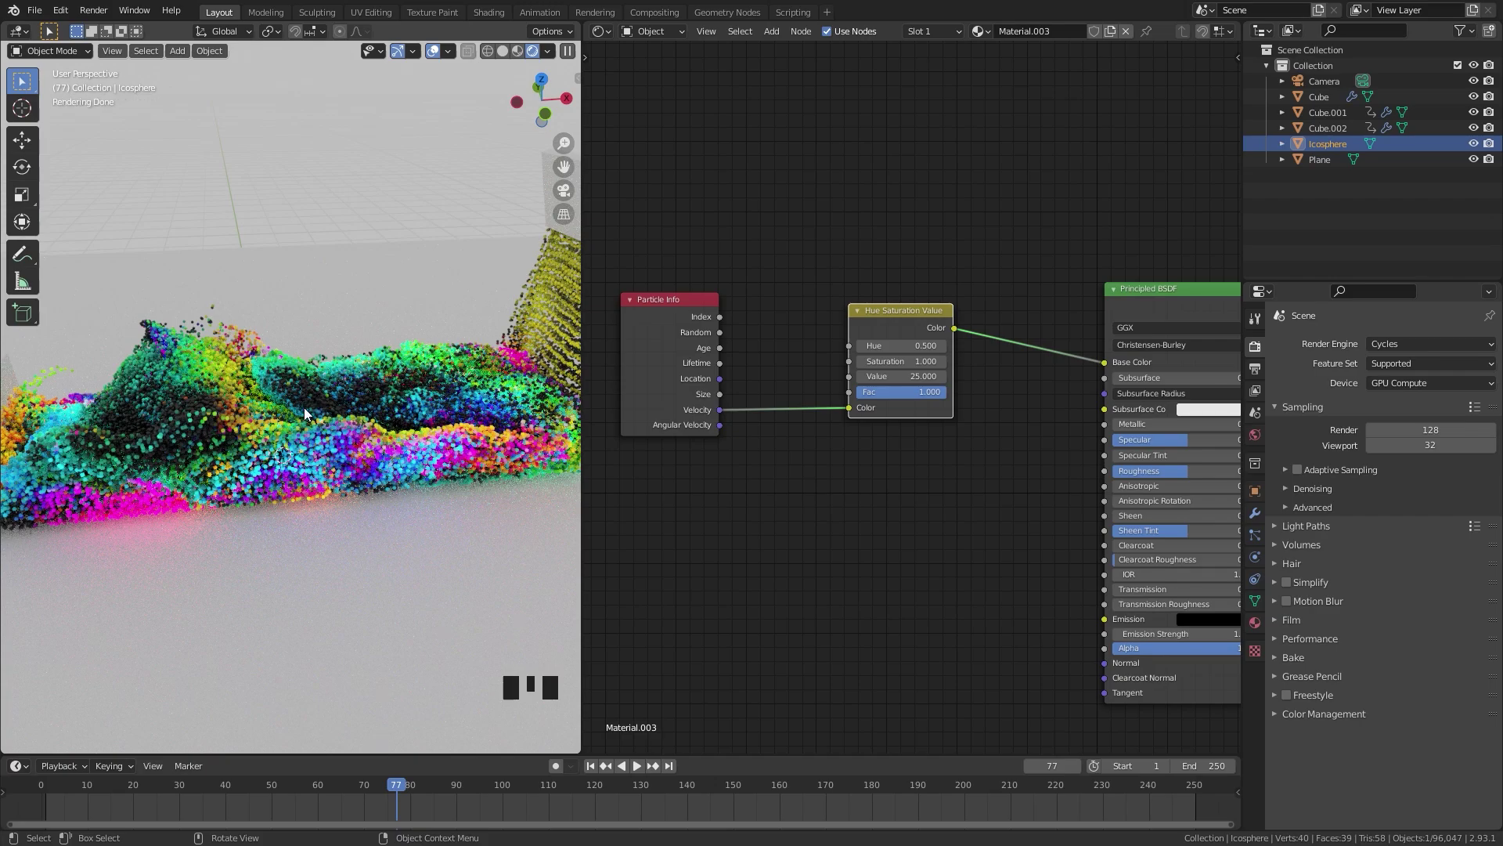
scroll(304, 407, down, 2)
scroll(306, 406, up, 1)
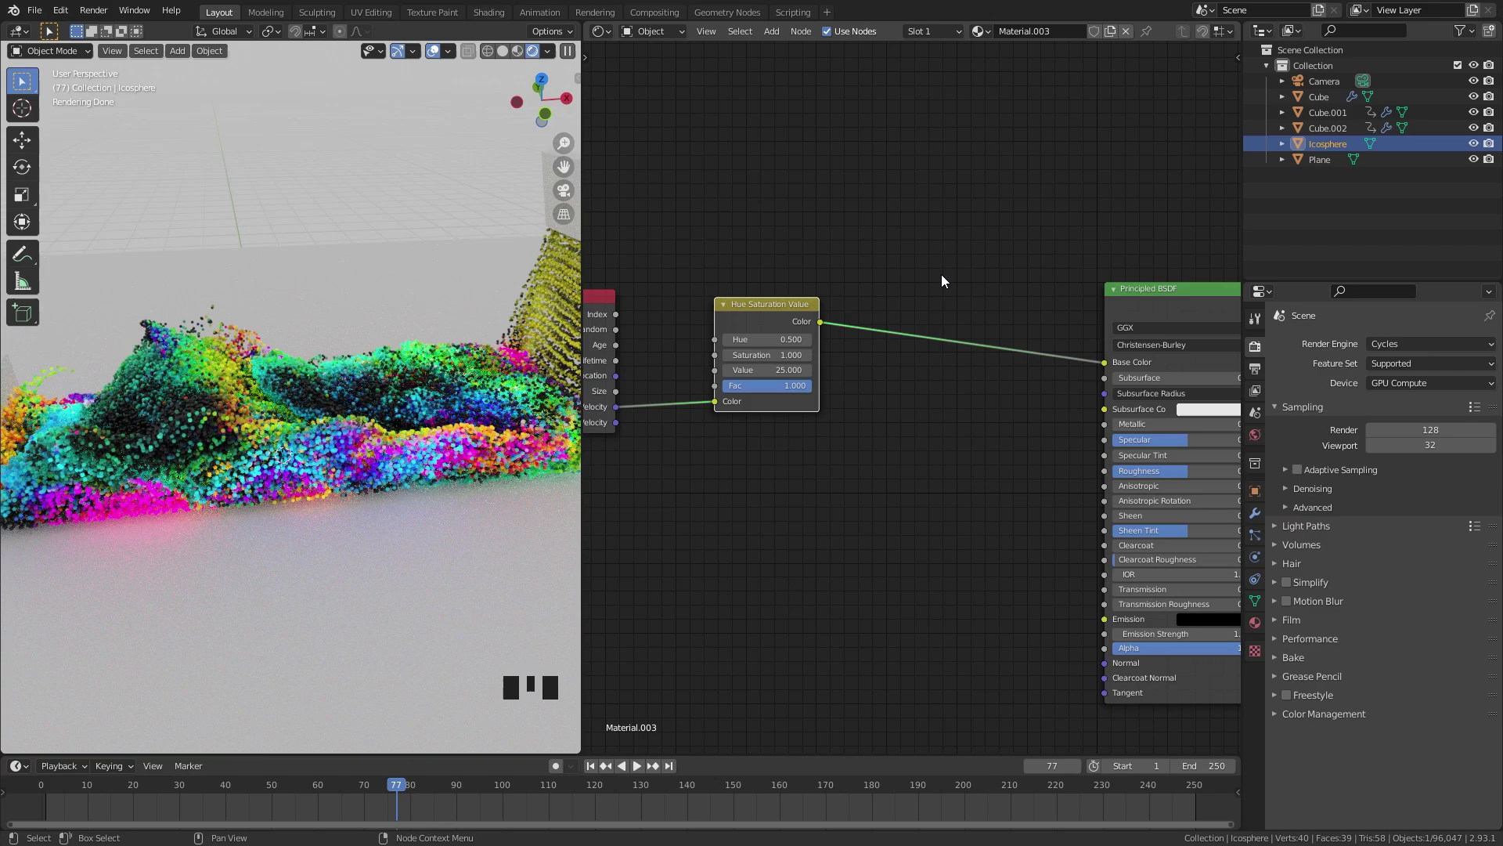
- Insert a Mix RGB node on the Base Color link with blend mode set to Color
key(shift+a)
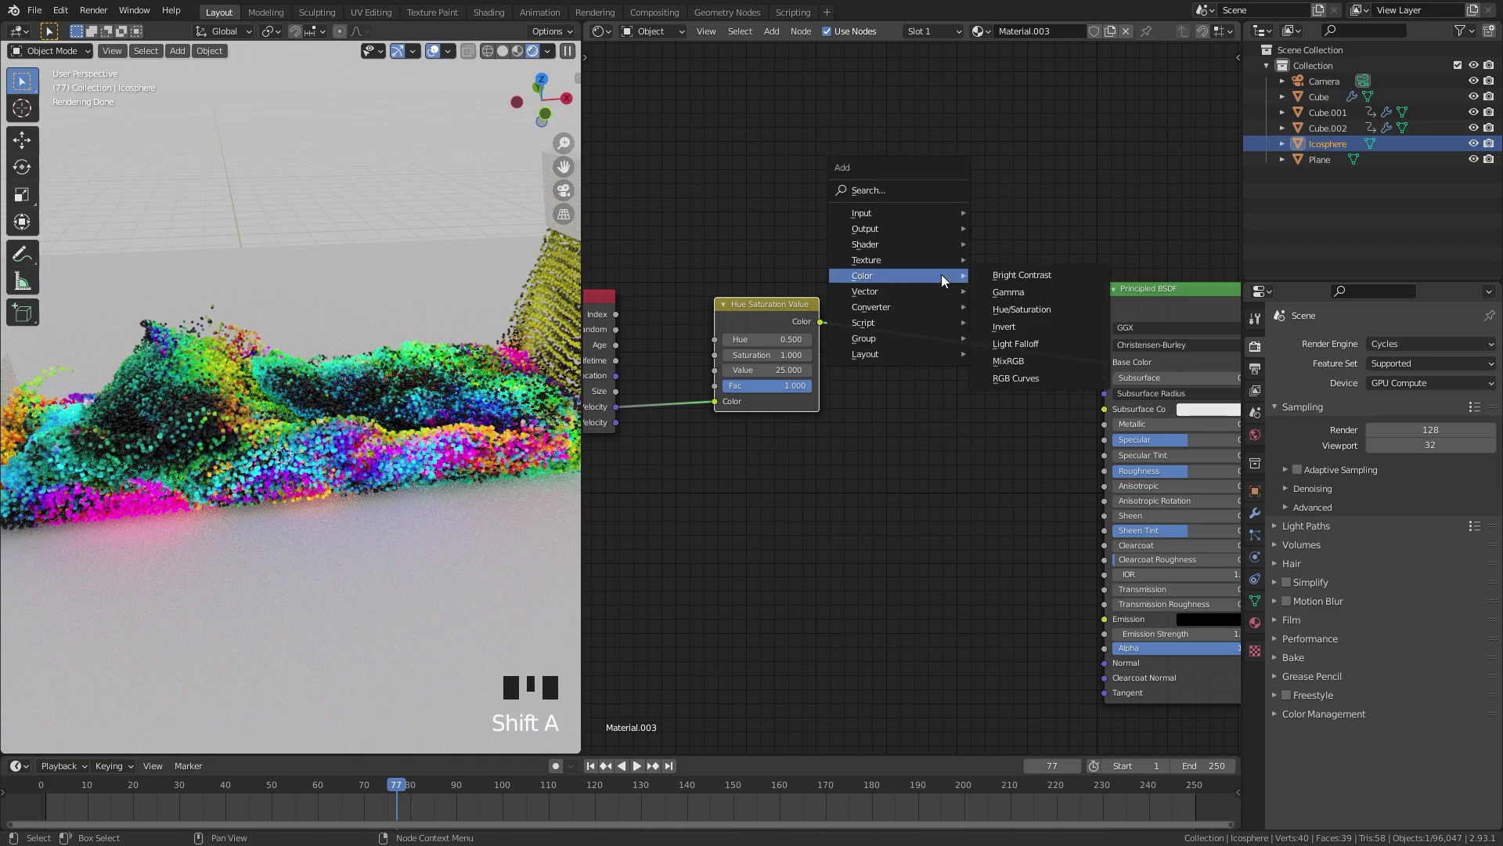
click(1005, 361)
click(897, 288)
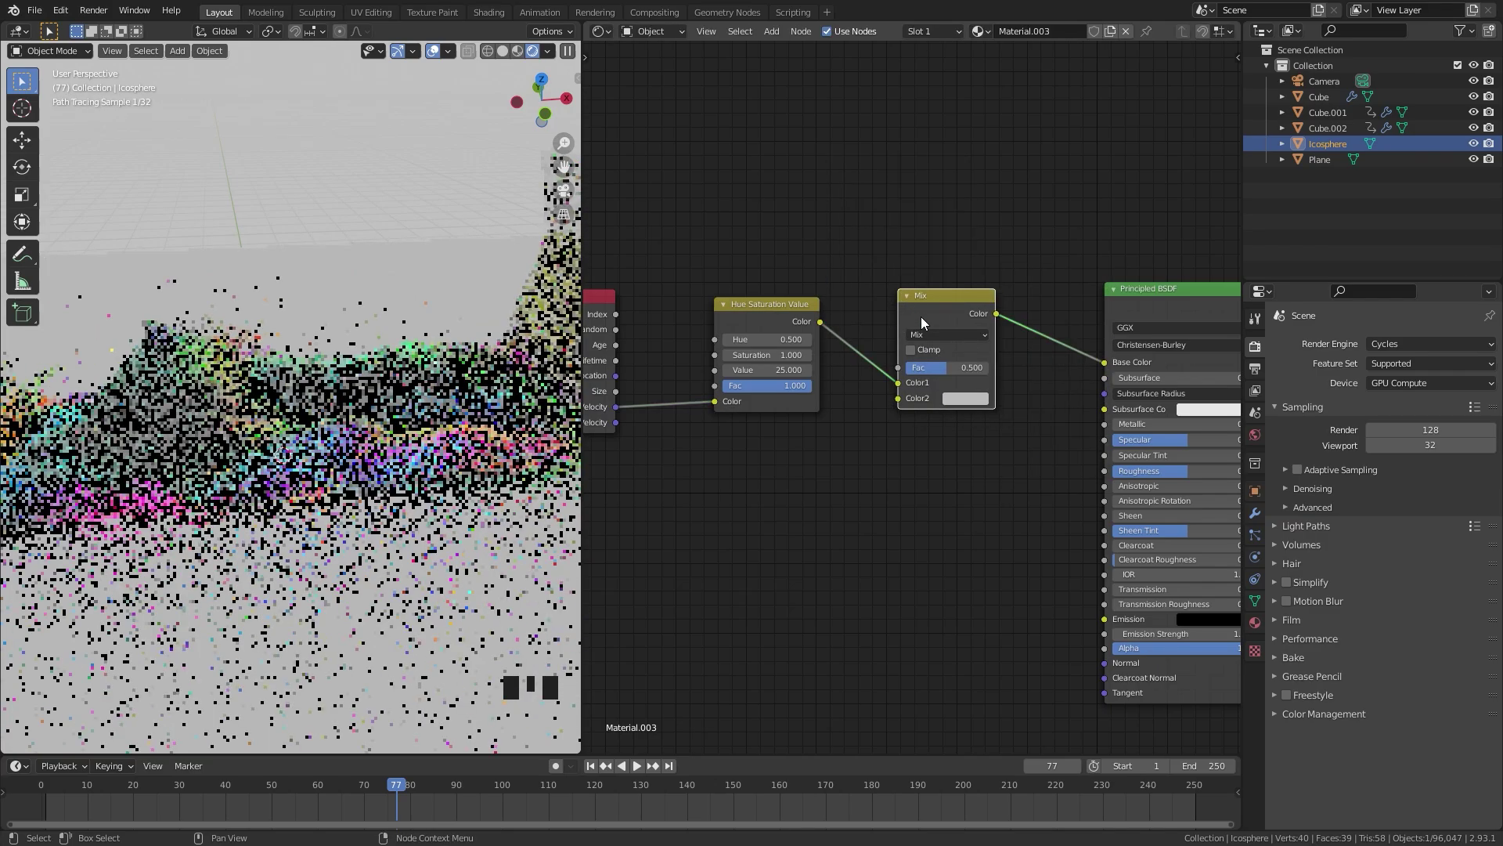
click(932, 335)
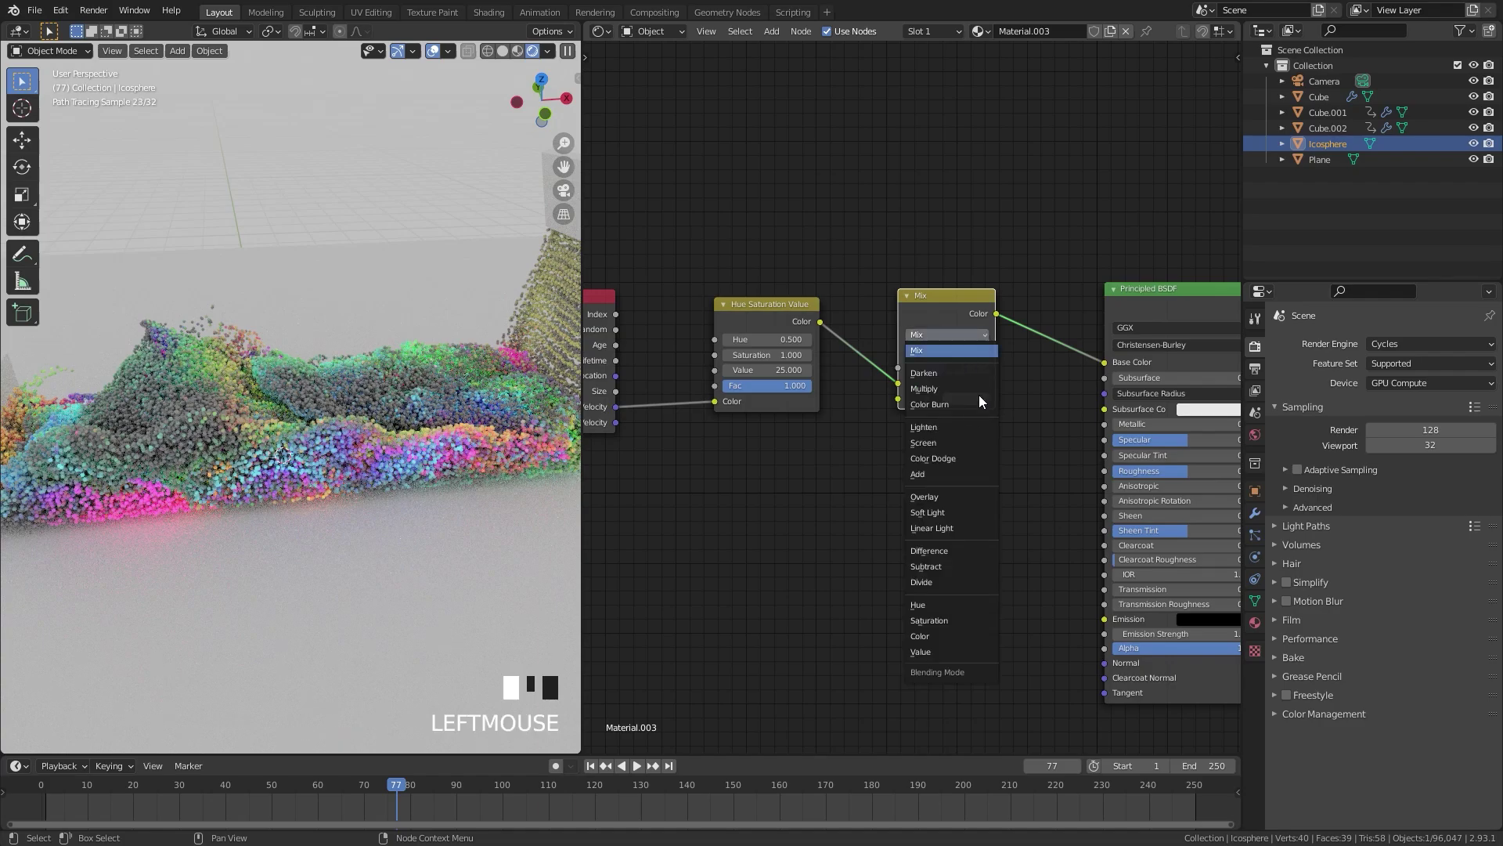
click(918, 636)
scroll(1022, 360, up, 3)
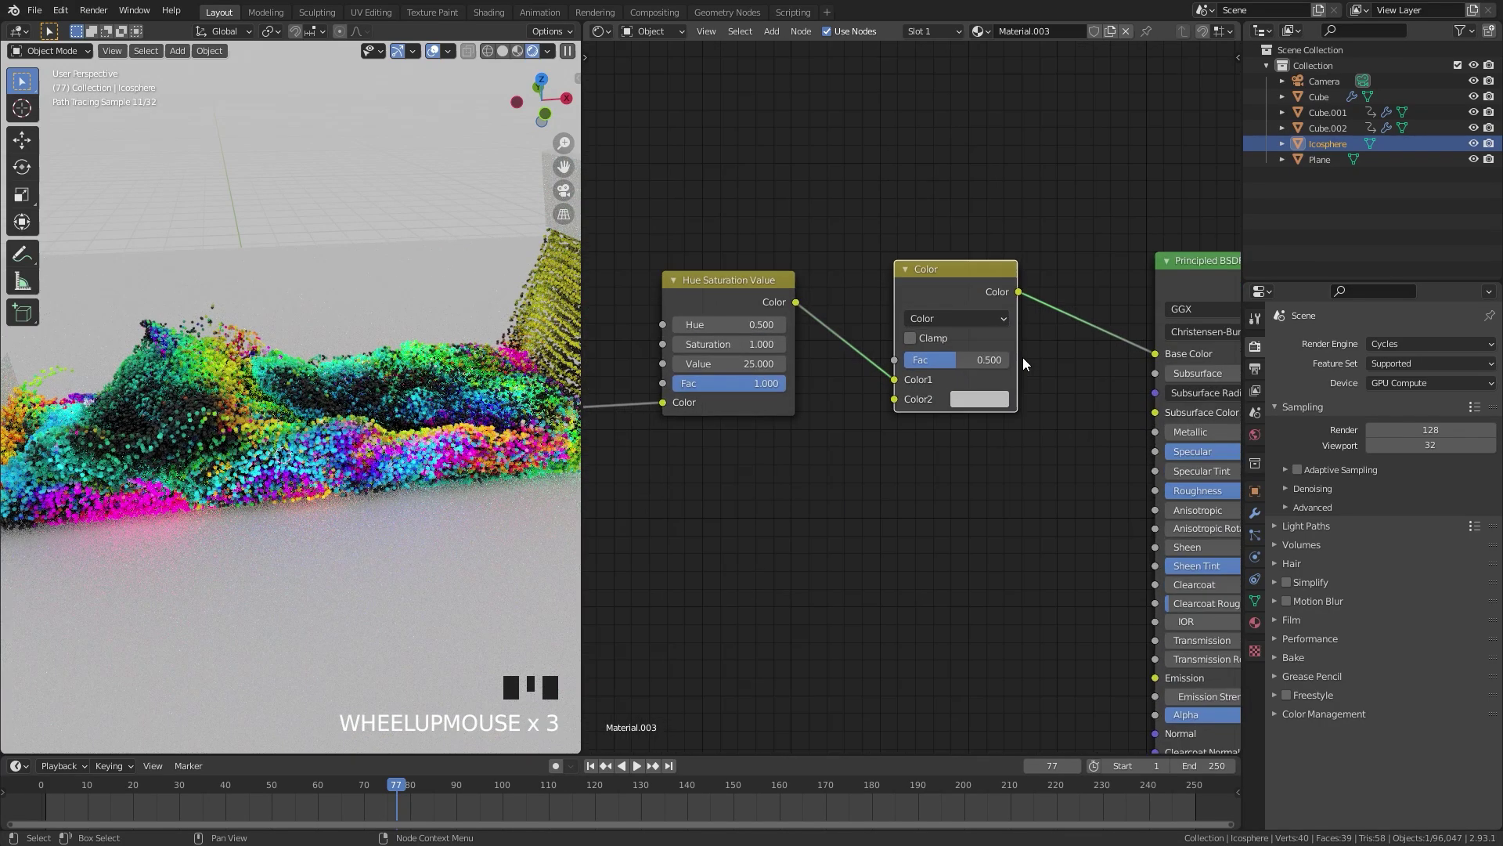
- Set the mix node's Color2 to deep blue and its factor to 1.000
click(974, 401)
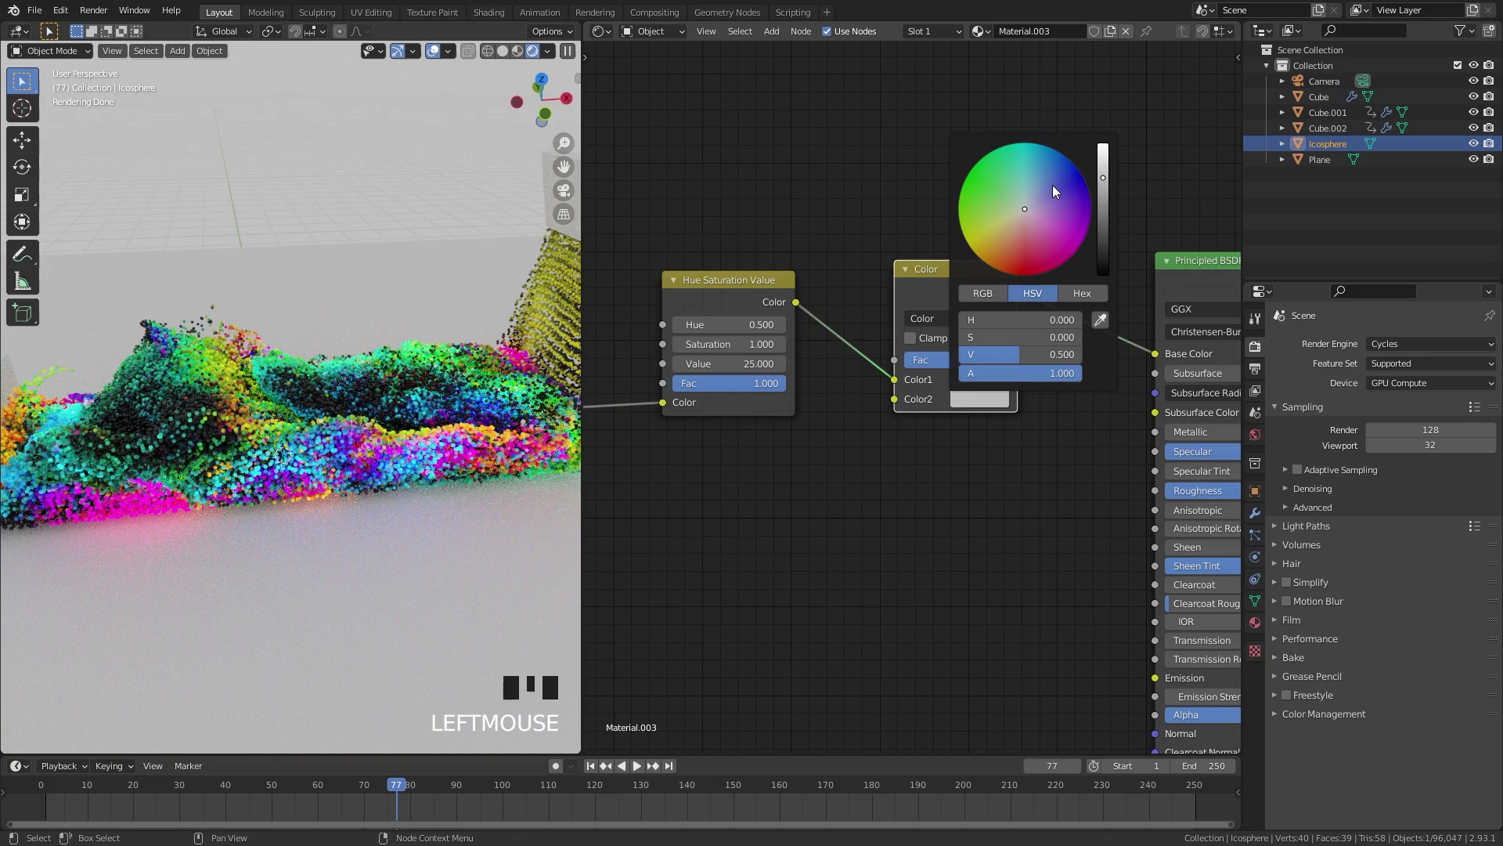
click(1073, 188)
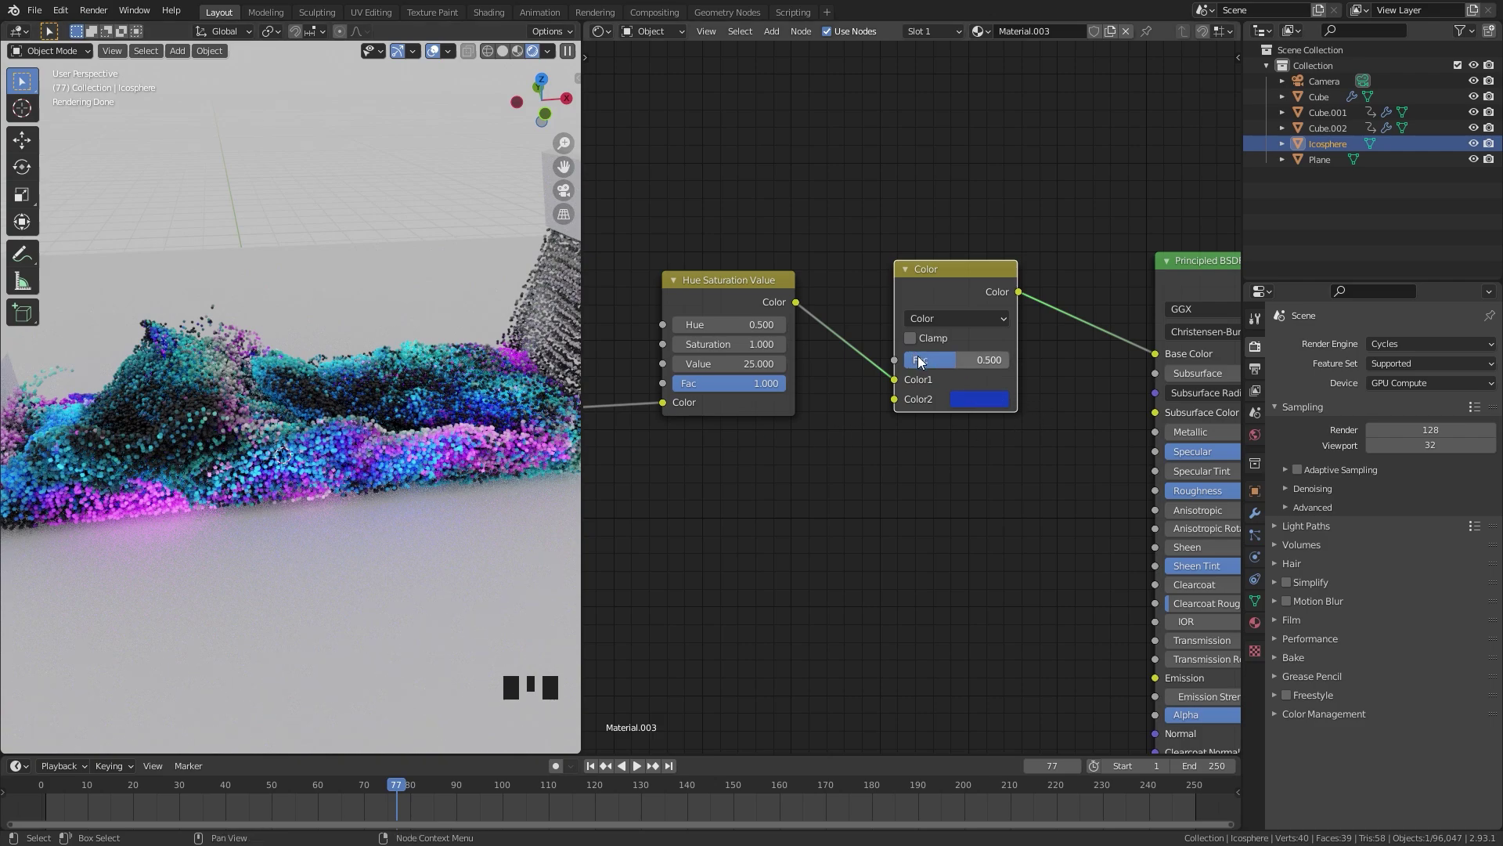
drag(920, 362, 1009, 363)
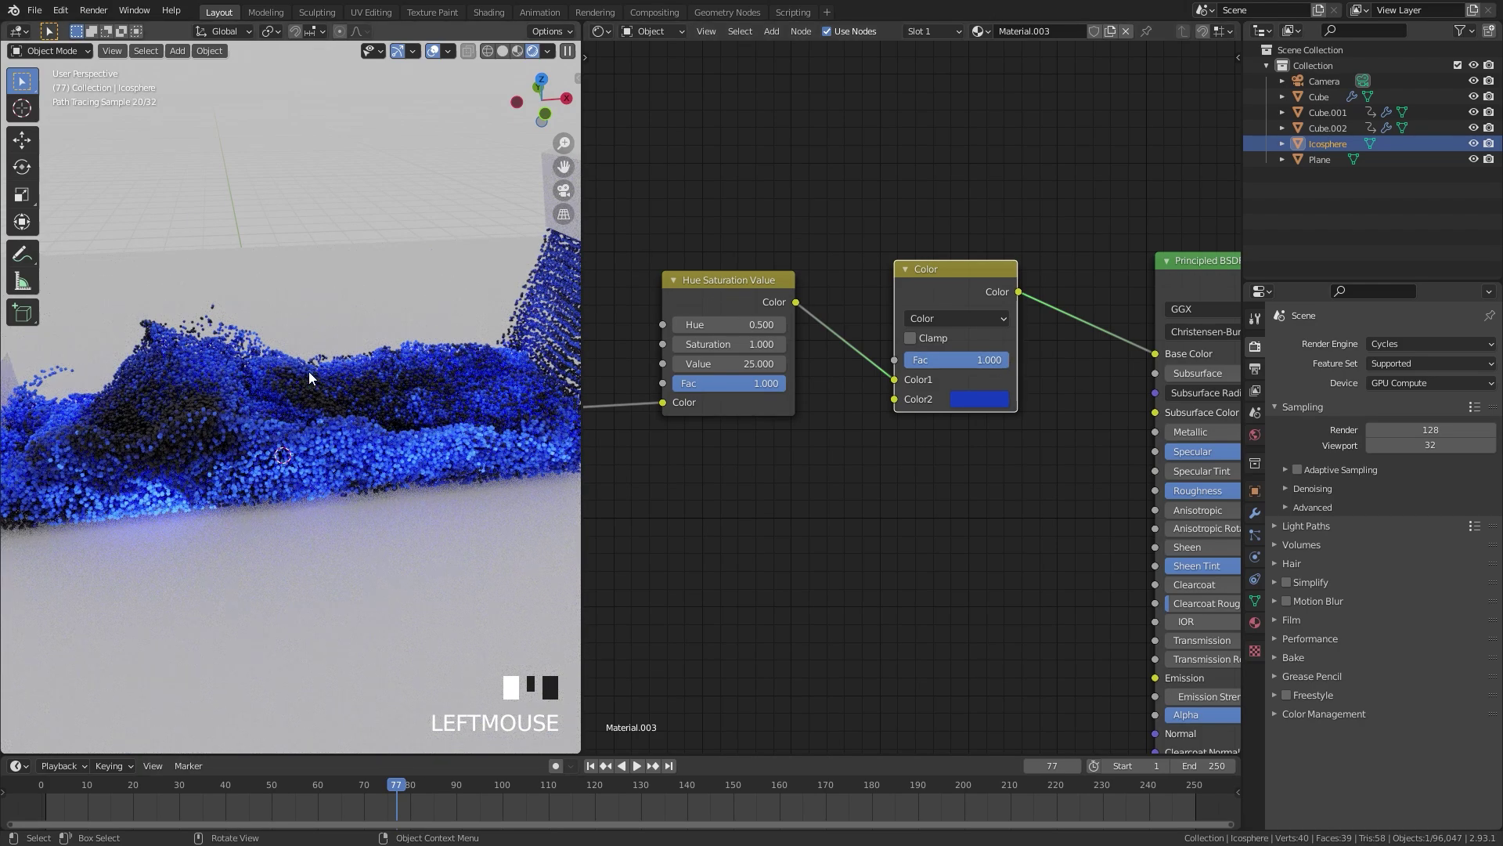
scroll(312, 382, down, 2)
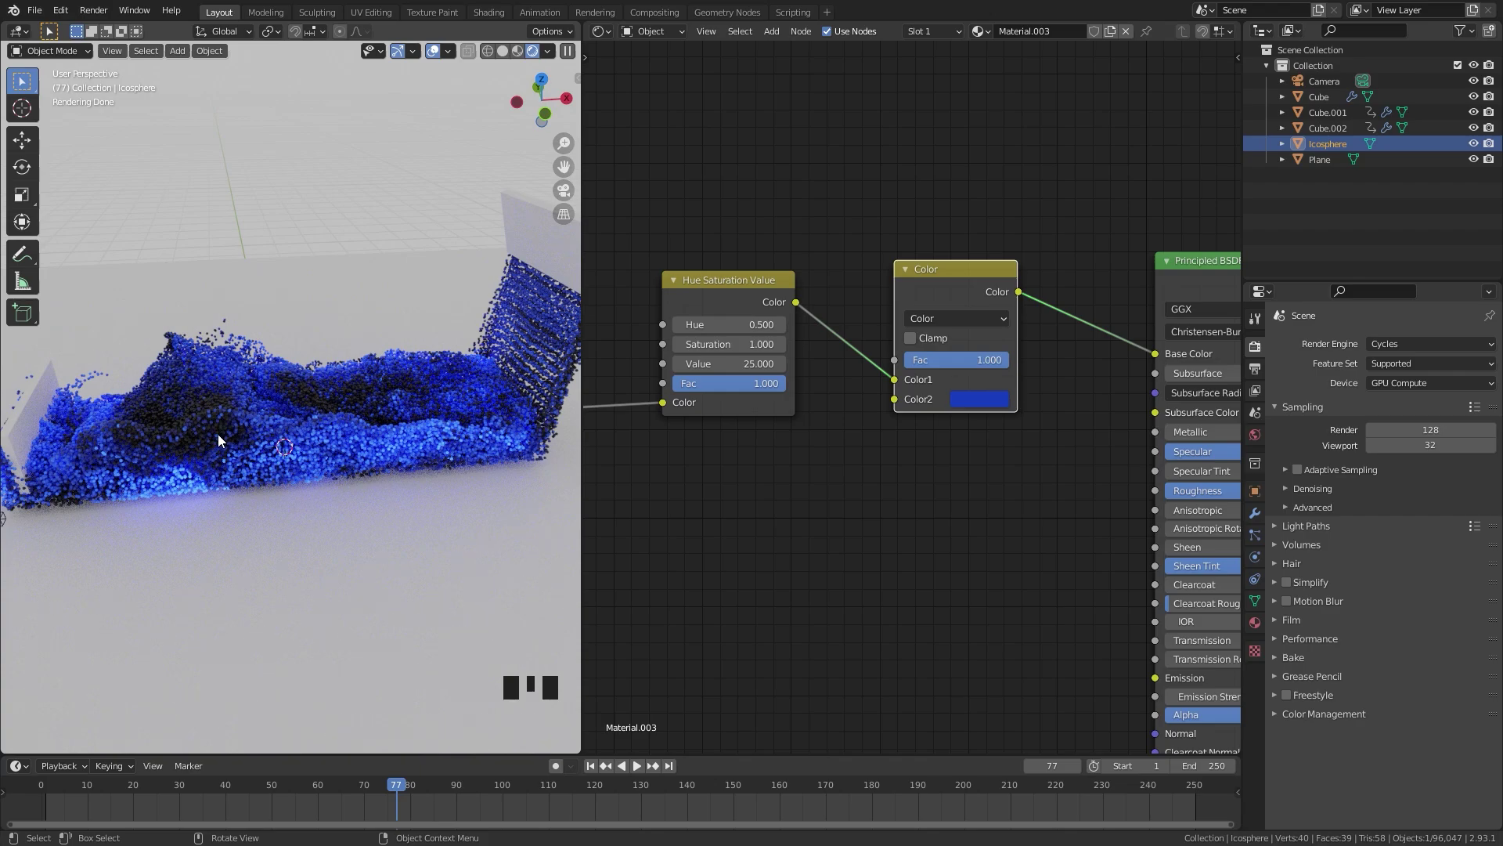
- Add a ColorRamp node and place it below the Color mix node
key(shift+a)
mouse_move(871, 367)
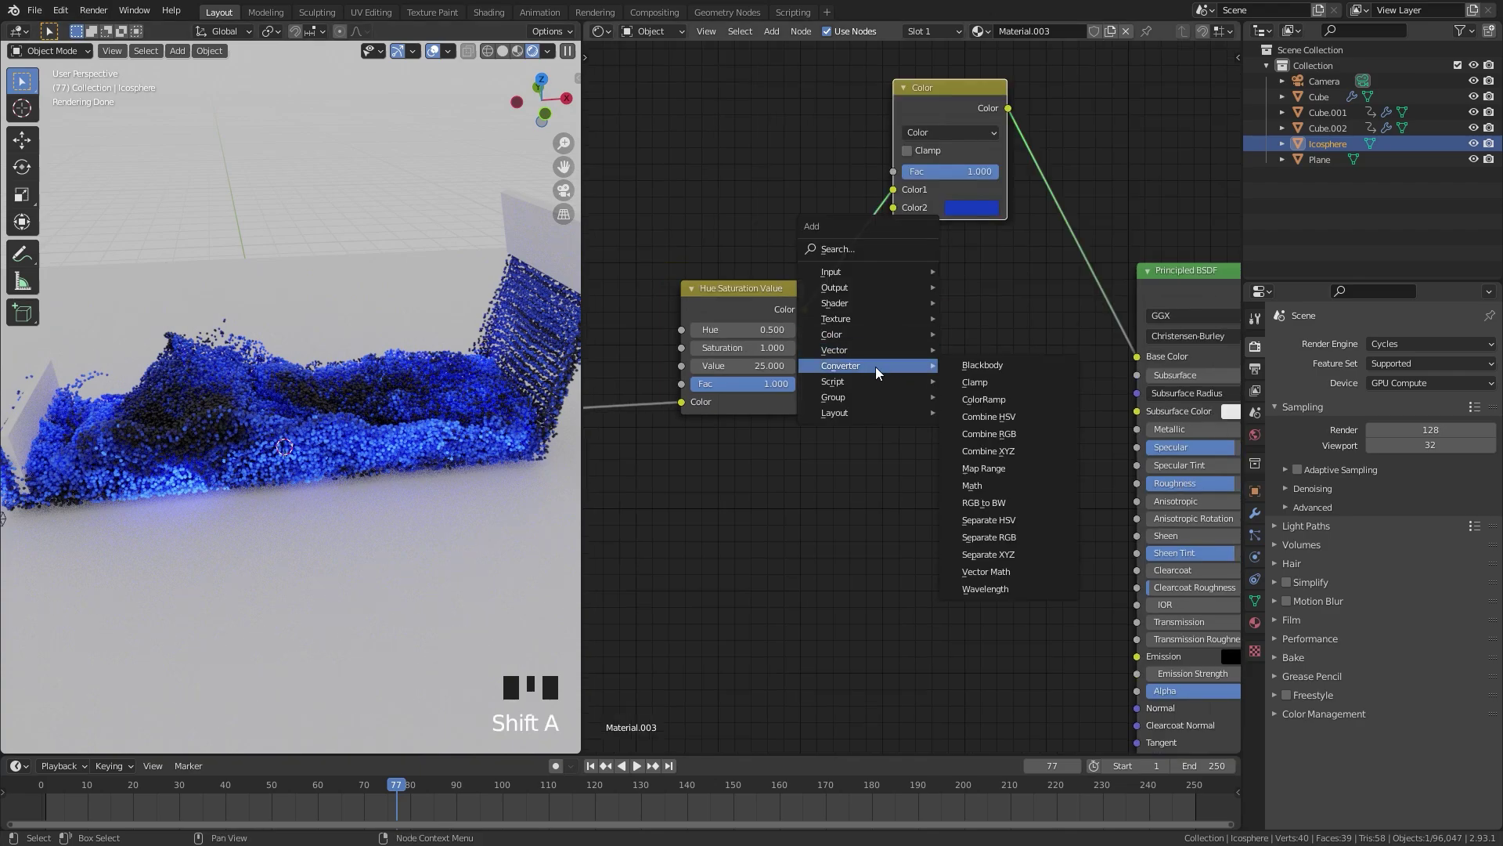
click(979, 403)
click(859, 288)
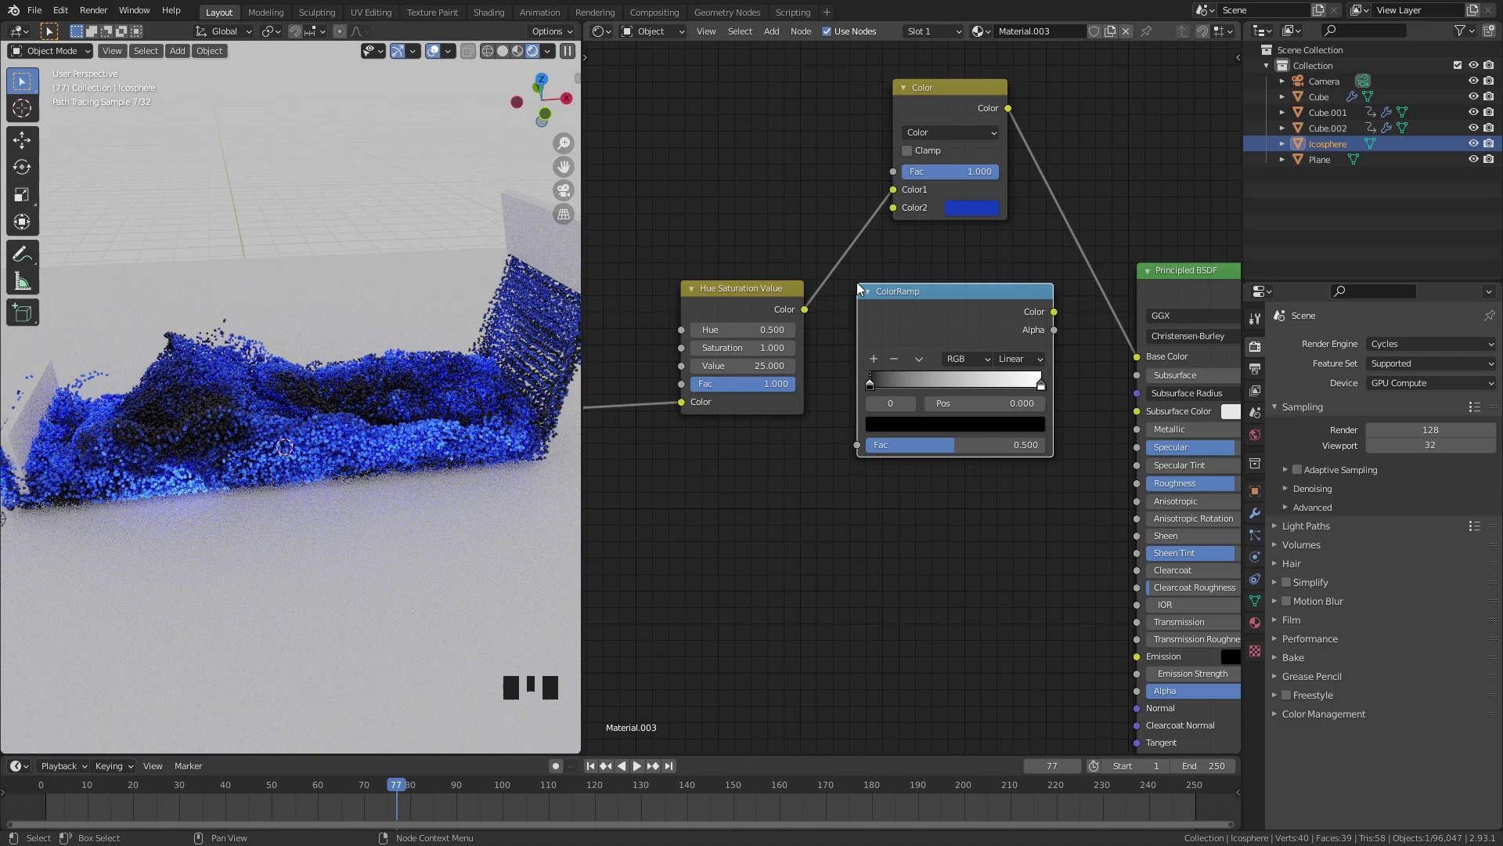
- Wire Hue Saturation Value into the ColorRamp, its output into Base Color, and select the left stop
drag(804, 312, 856, 444)
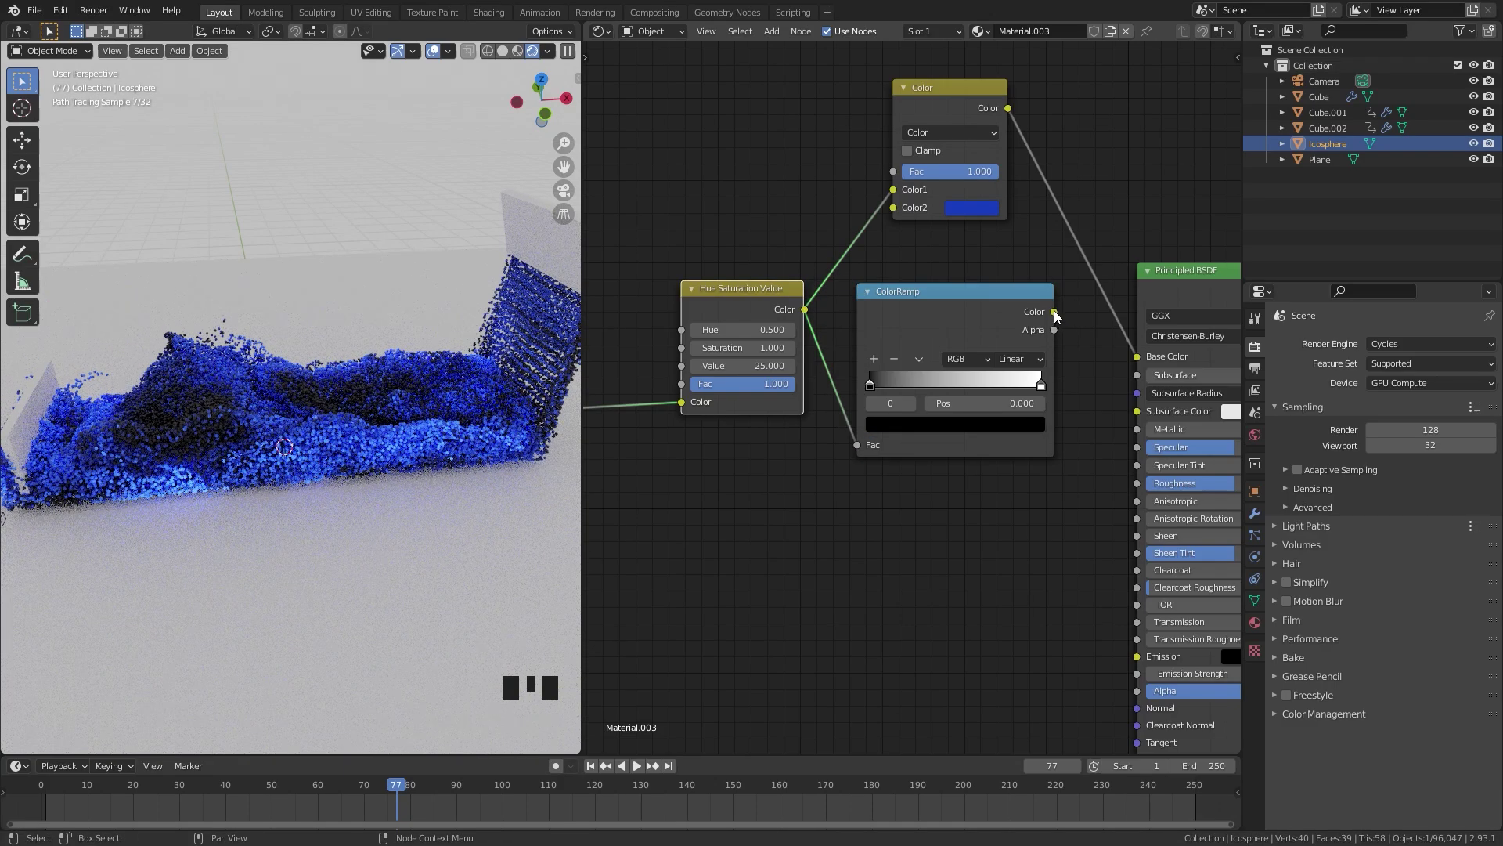
drag(1054, 311, 1149, 361)
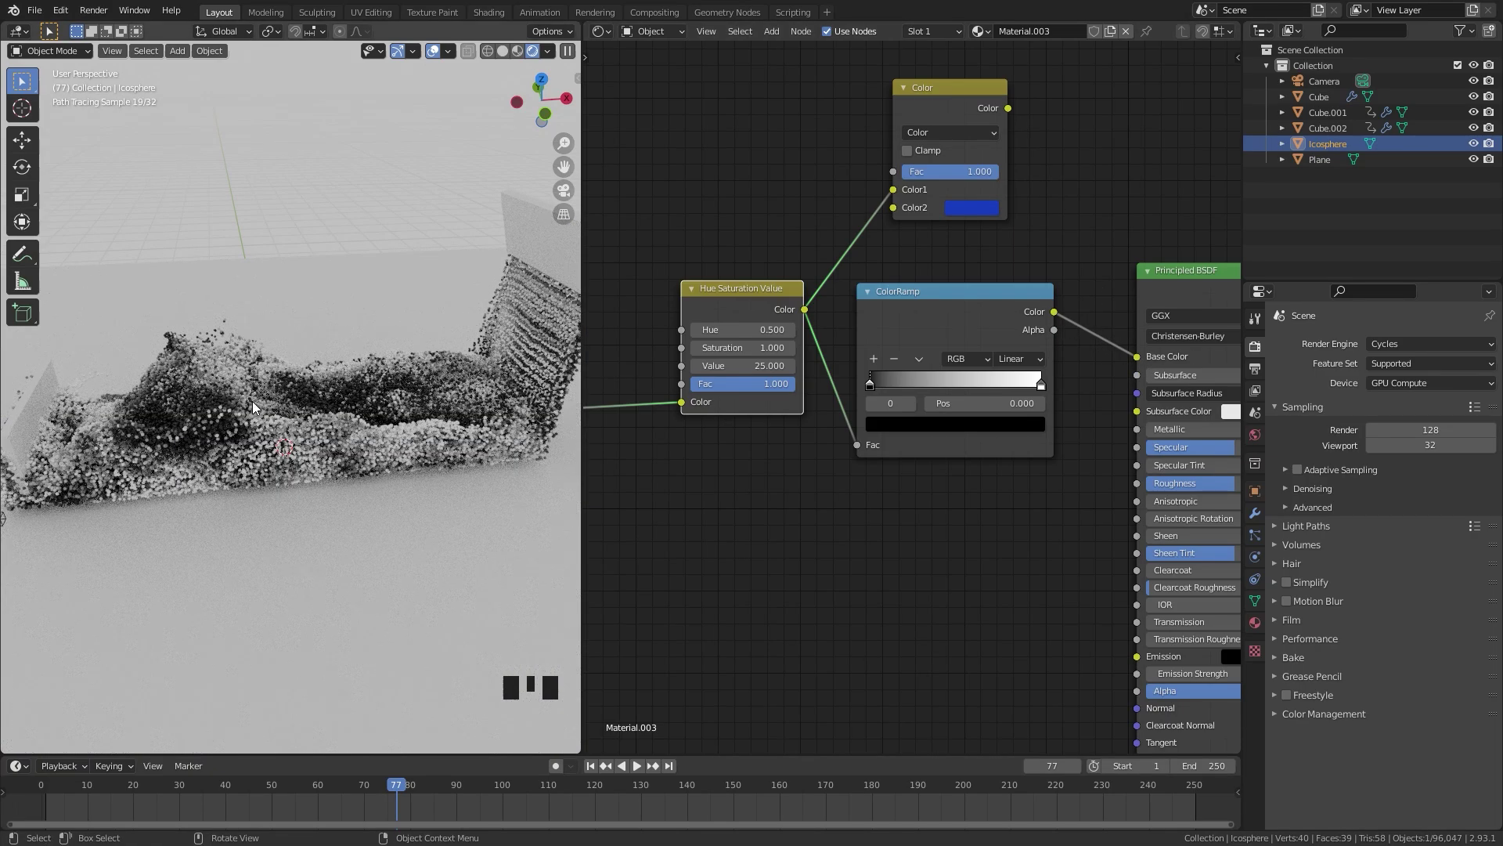
scroll(975, 415, up, 3)
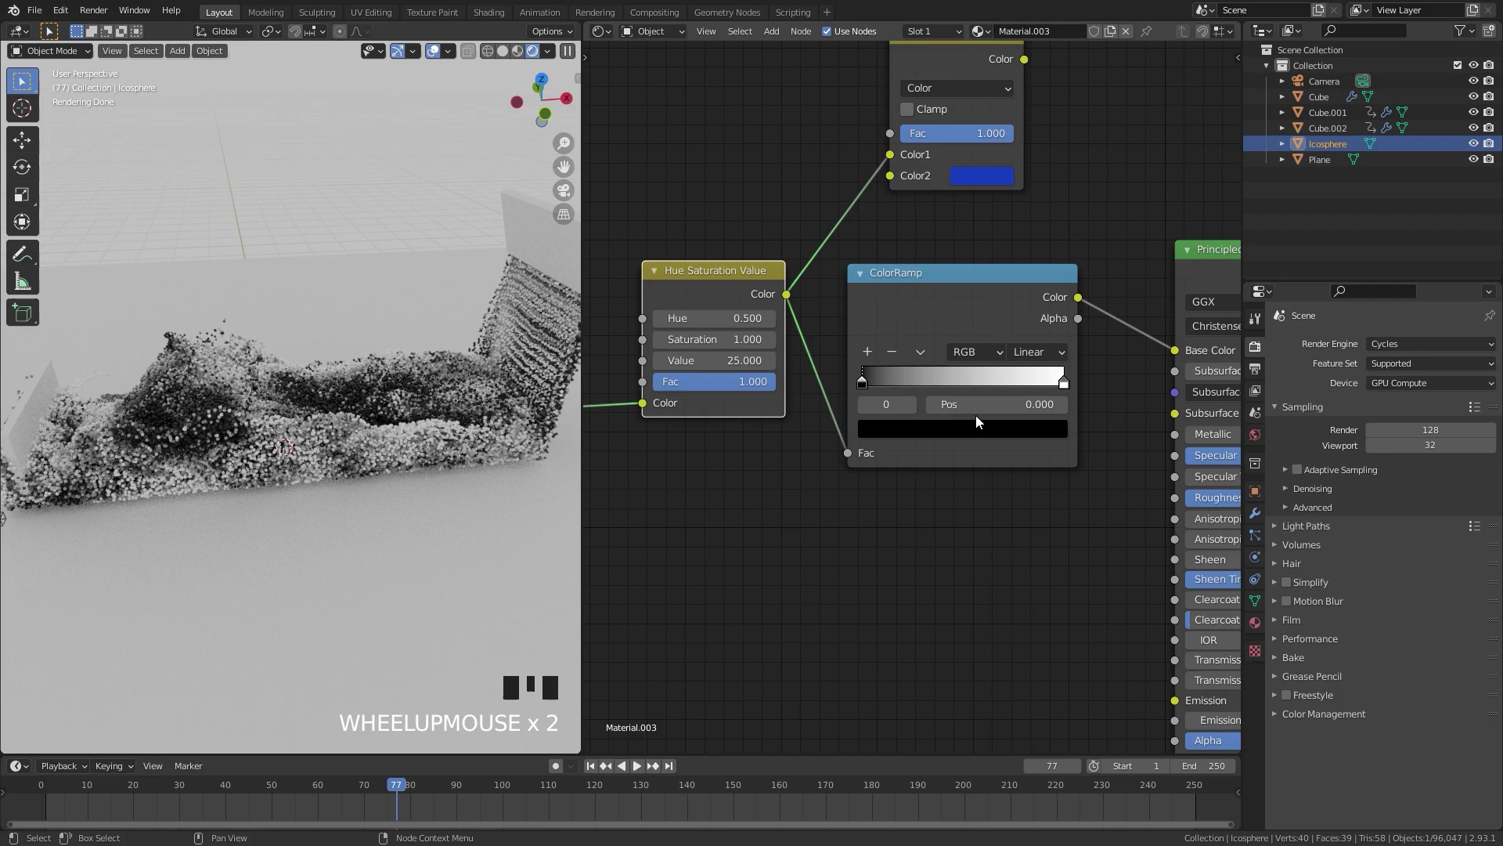
click(859, 379)
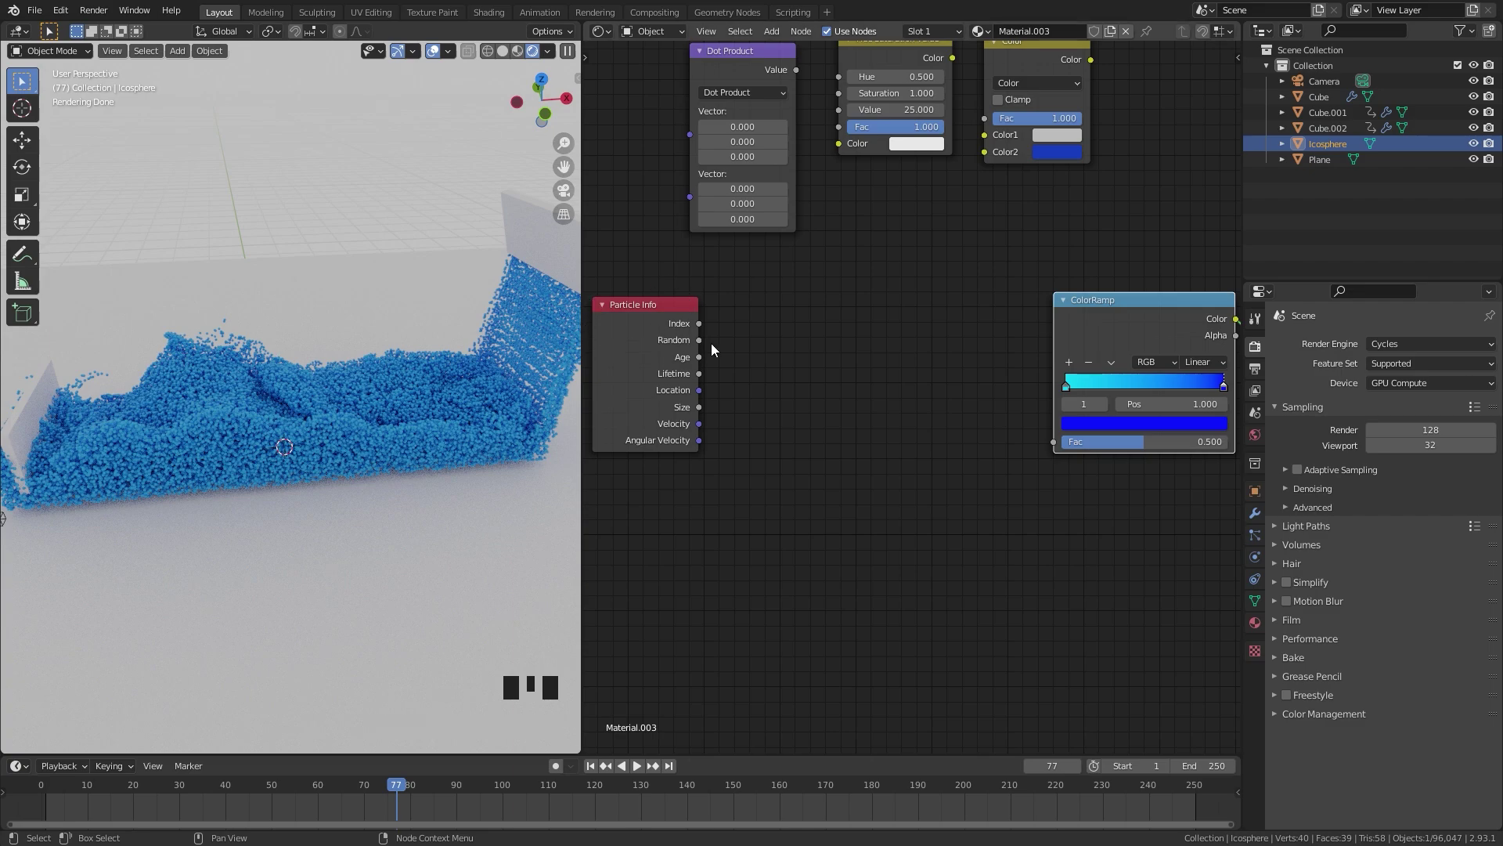
- Feed Particle Info's Random output into the ColorRamp Fac for varied cyan-to-blue particles
drag(699, 340, 1055, 443)
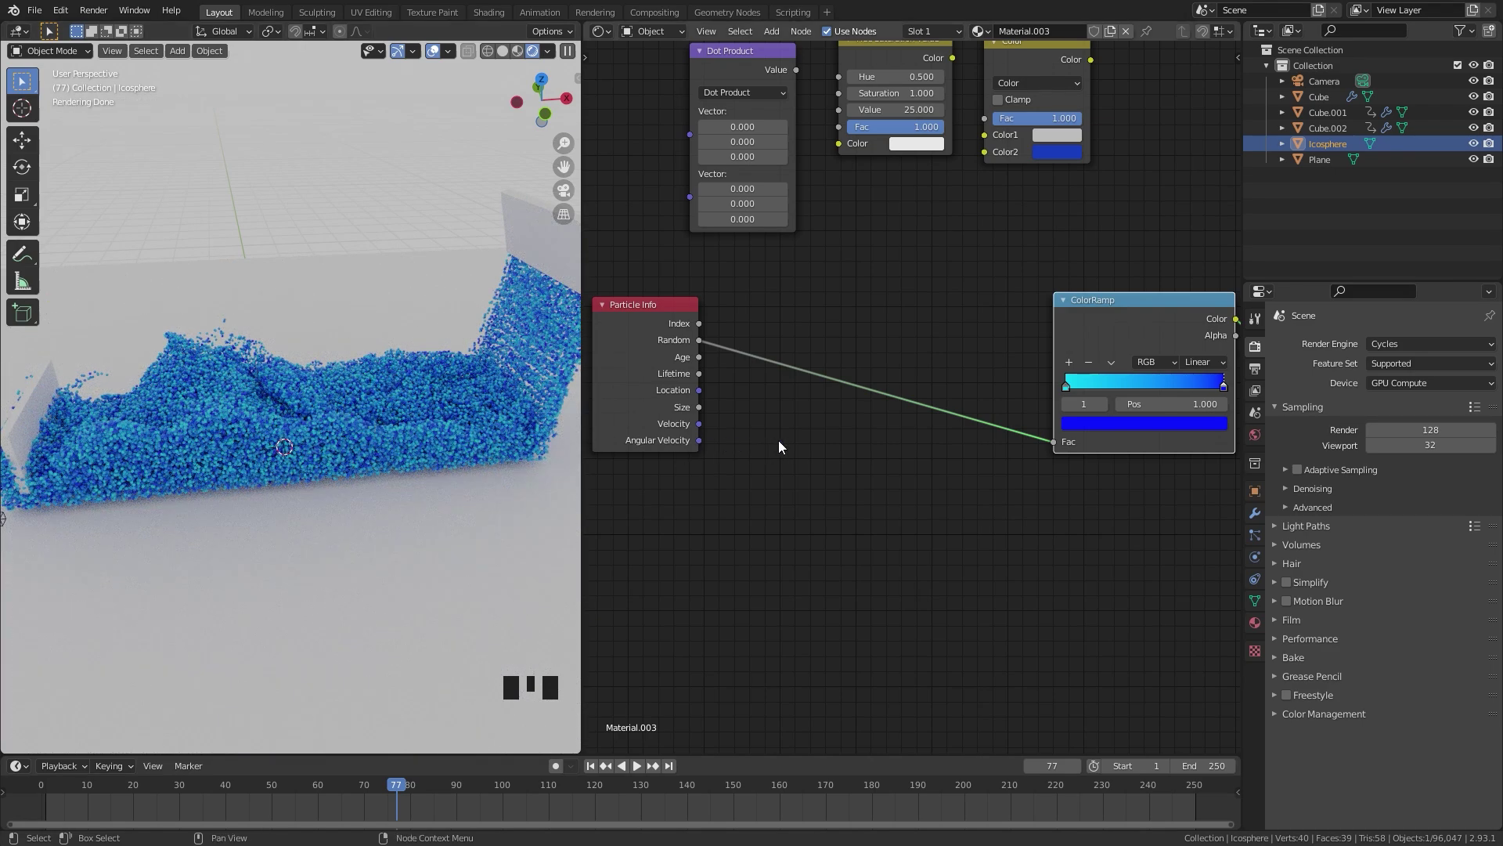
middle_drag(1074, 299, 988, 299)
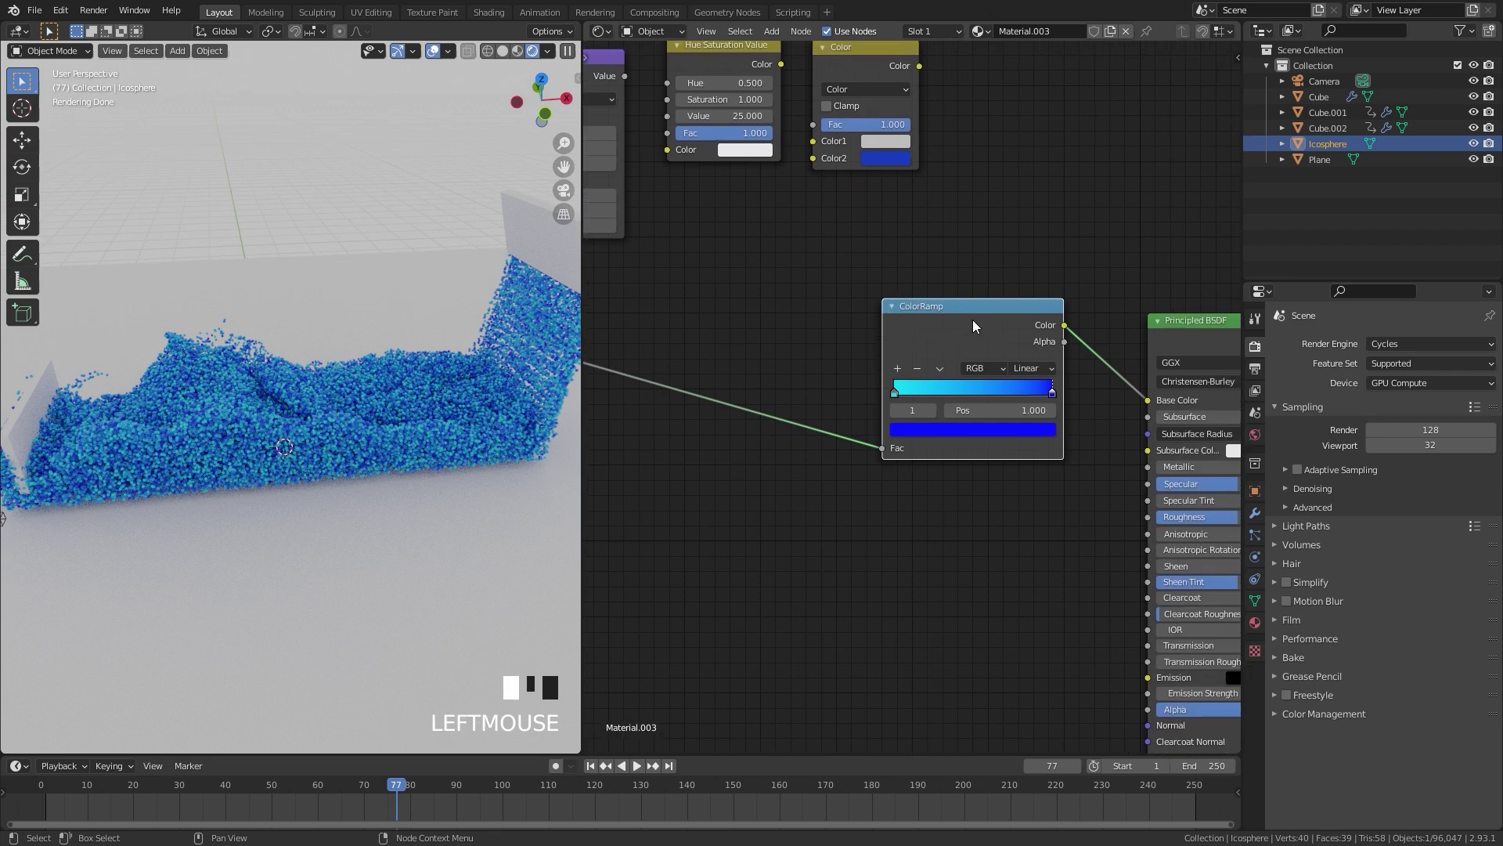